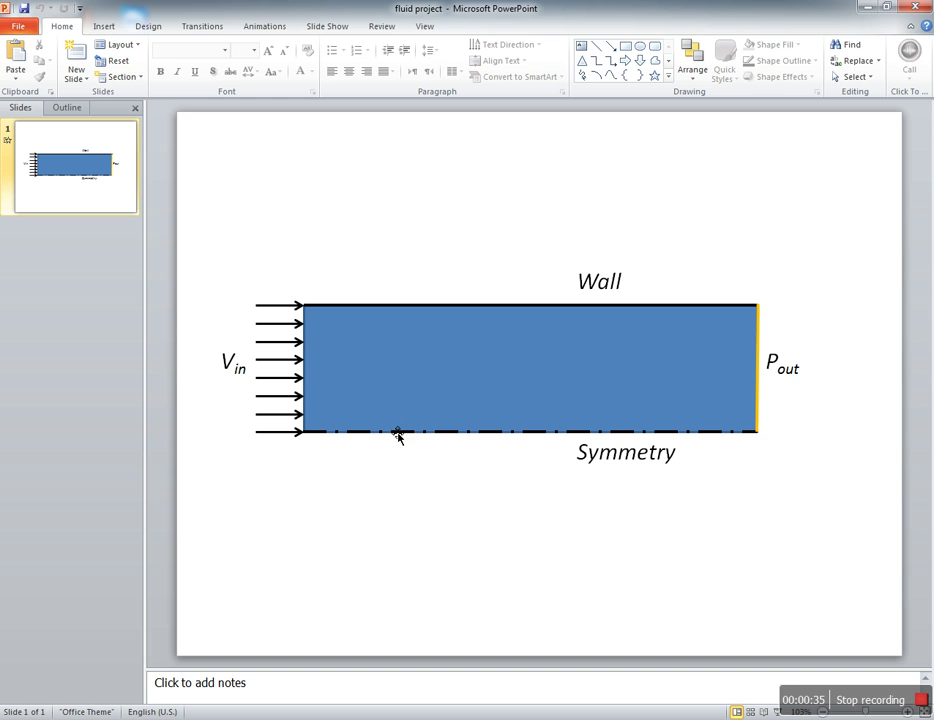
# Close the channel-flow PowerPoint presentation to return to the desktop
pyautogui.click(914, 7)
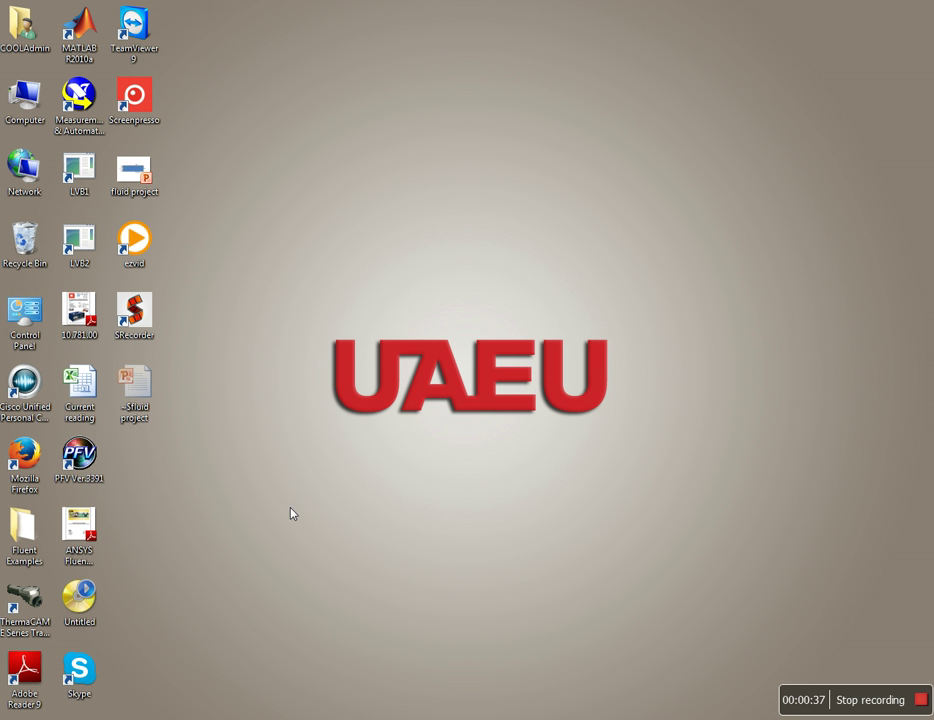
# Launch Workbench 14.0, add a Fluid Flow (FLUENT) system, and open its Geometry in DesignModeler
pyautogui.press('super')
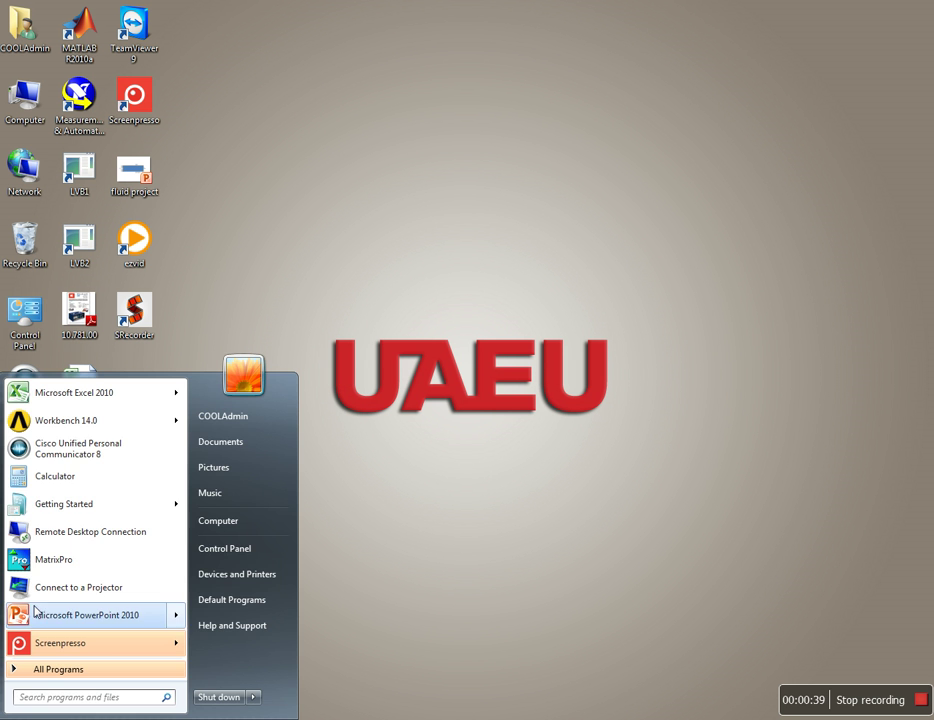
pyautogui.moveTo(62, 419)
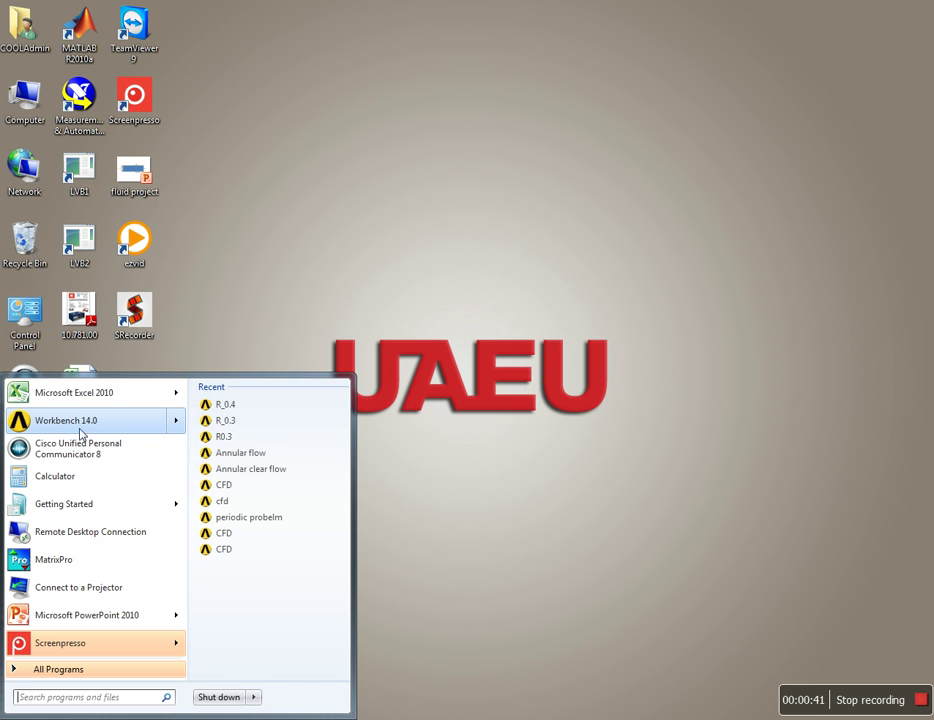
pyautogui.click(80, 420)
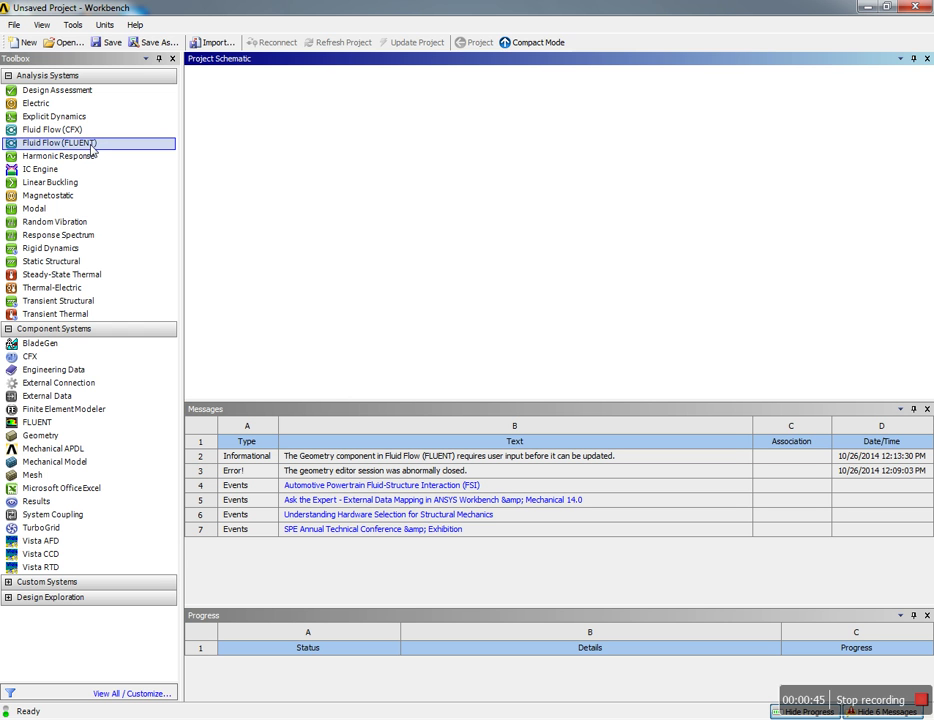
pyautogui.moveTo(88, 143); pyautogui.dragTo(250, 172)
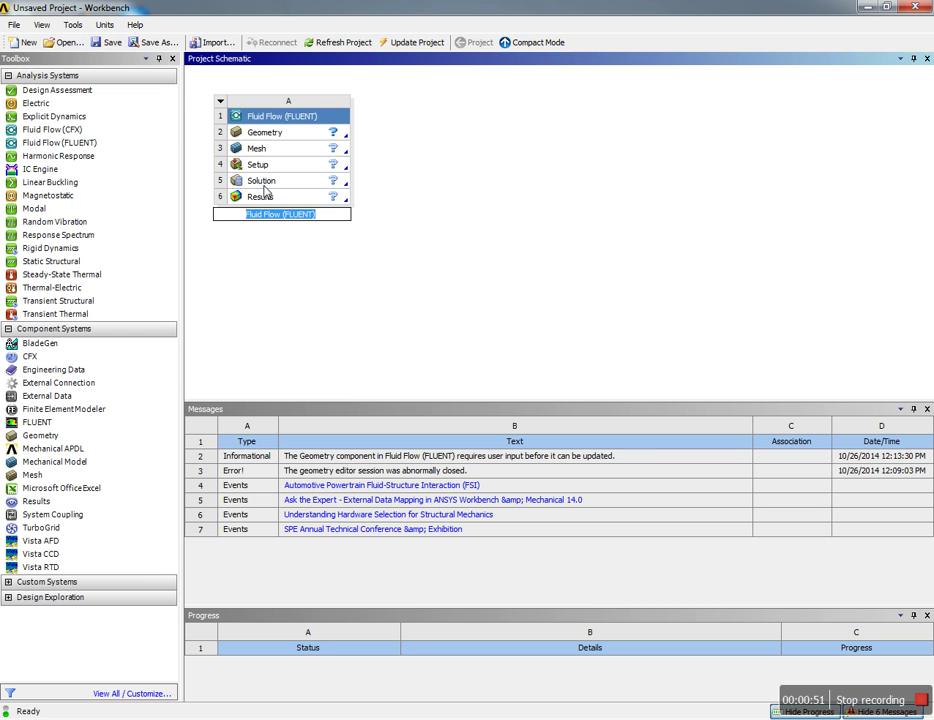
pyautogui.doubleClick(265, 137)
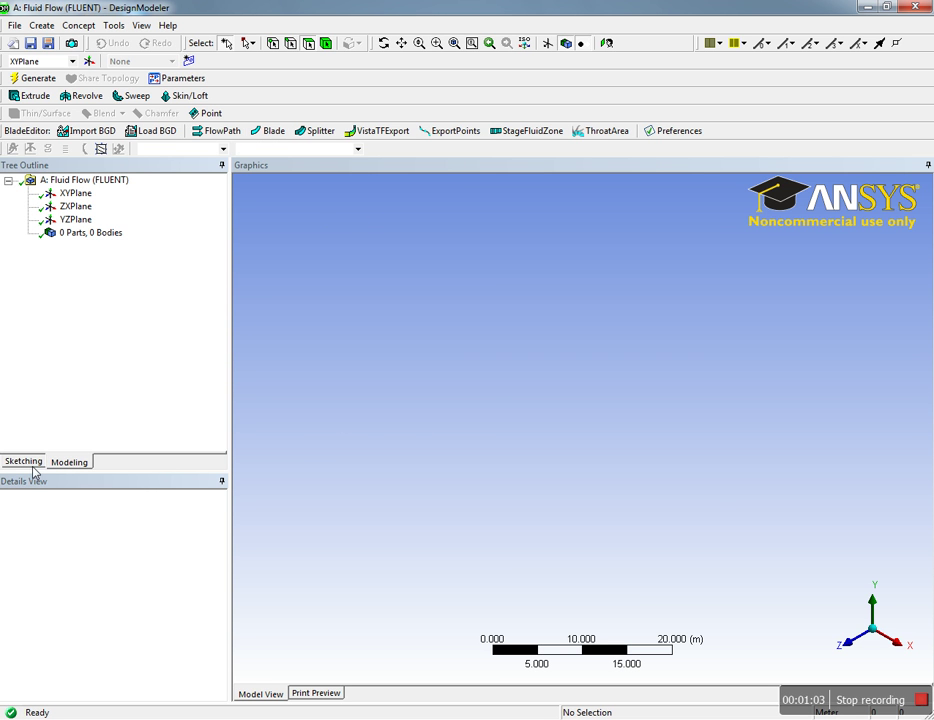
# Turn on the 2D sketch grid with snapping and set the major grid spacing to 1 m
pyautogui.click(31, 465)
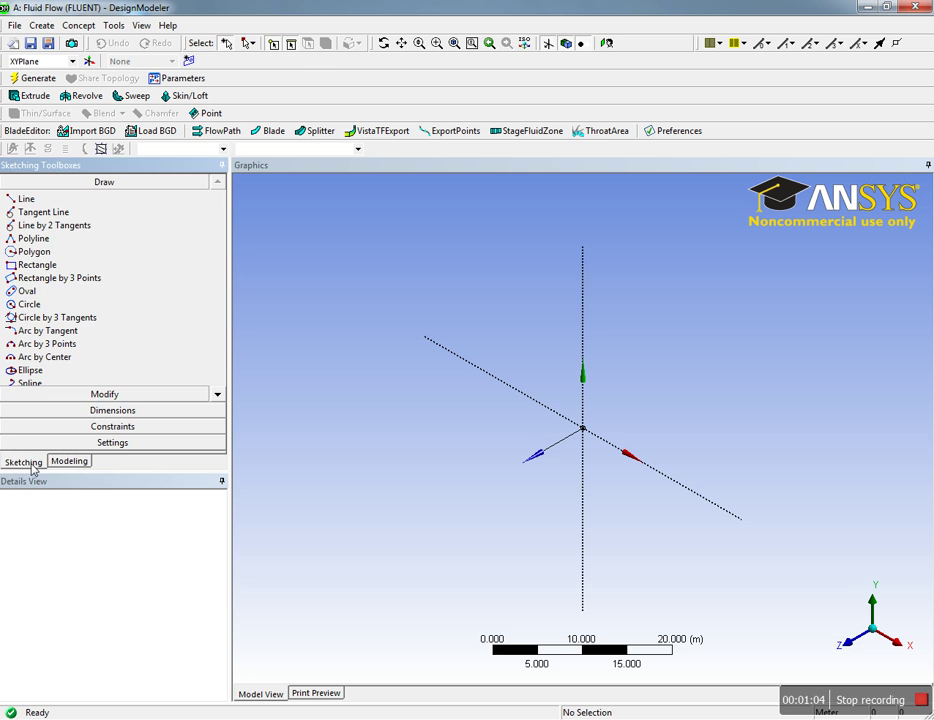
pyautogui.click(77, 443)
pyautogui.click(130, 265)
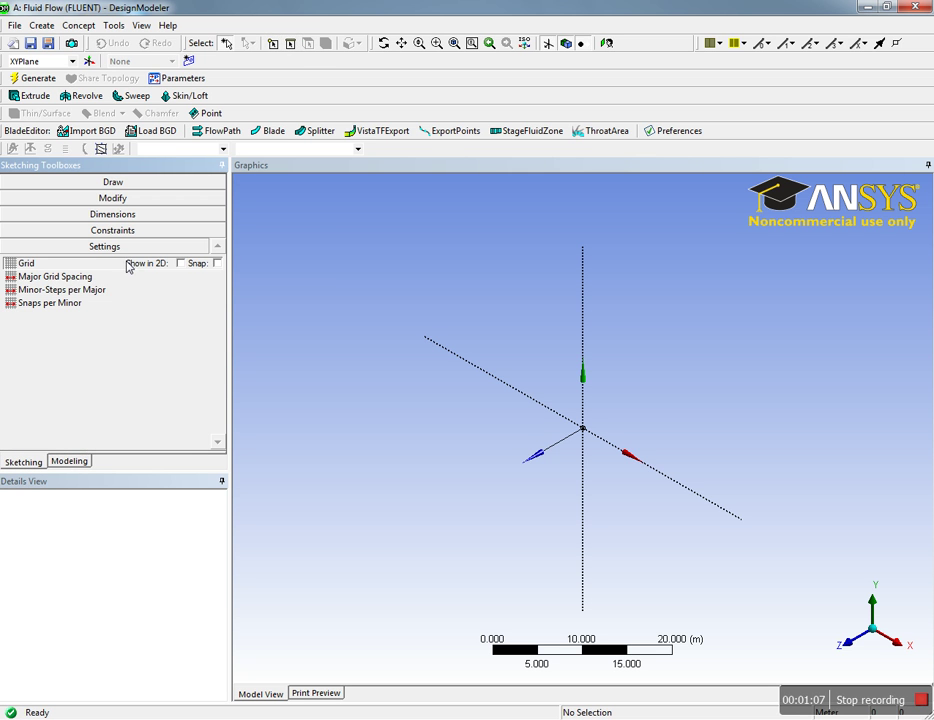
pyautogui.click(181, 265)
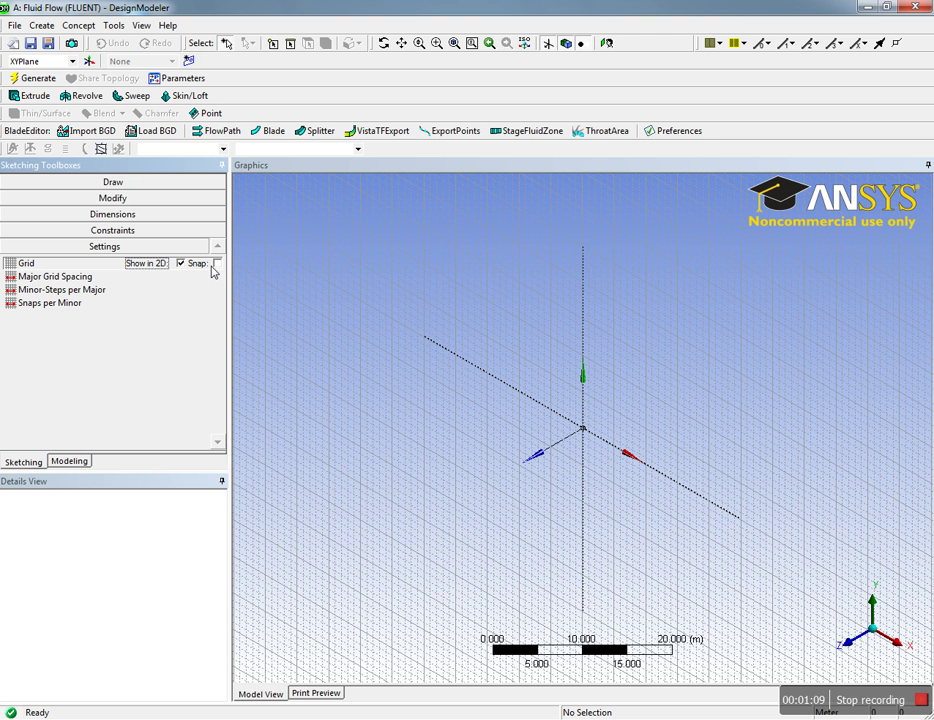
pyautogui.click(217, 264)
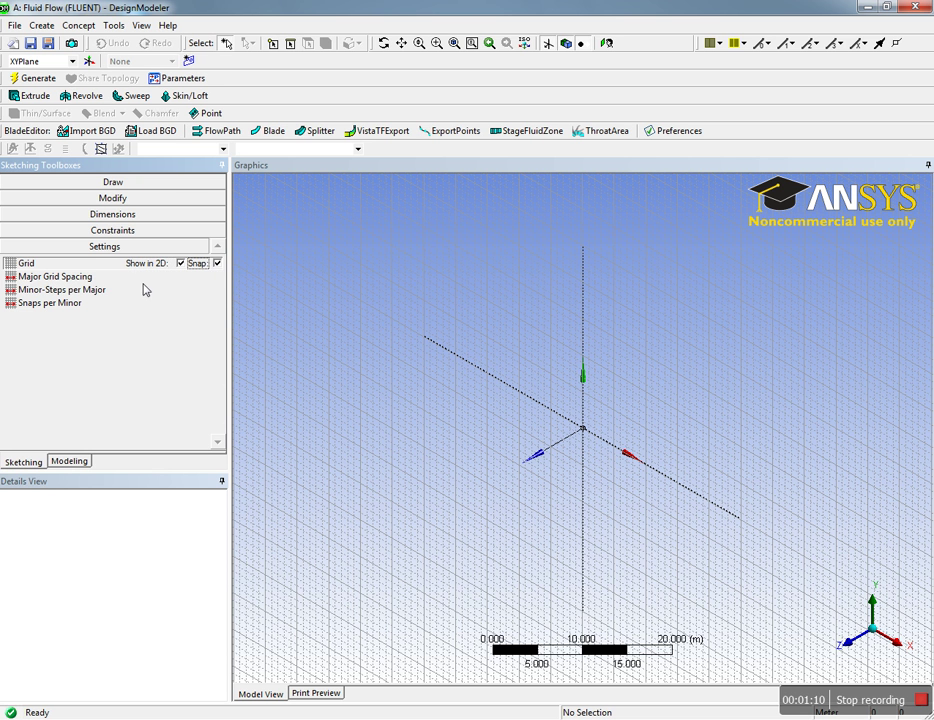
pyautogui.click(65, 279)
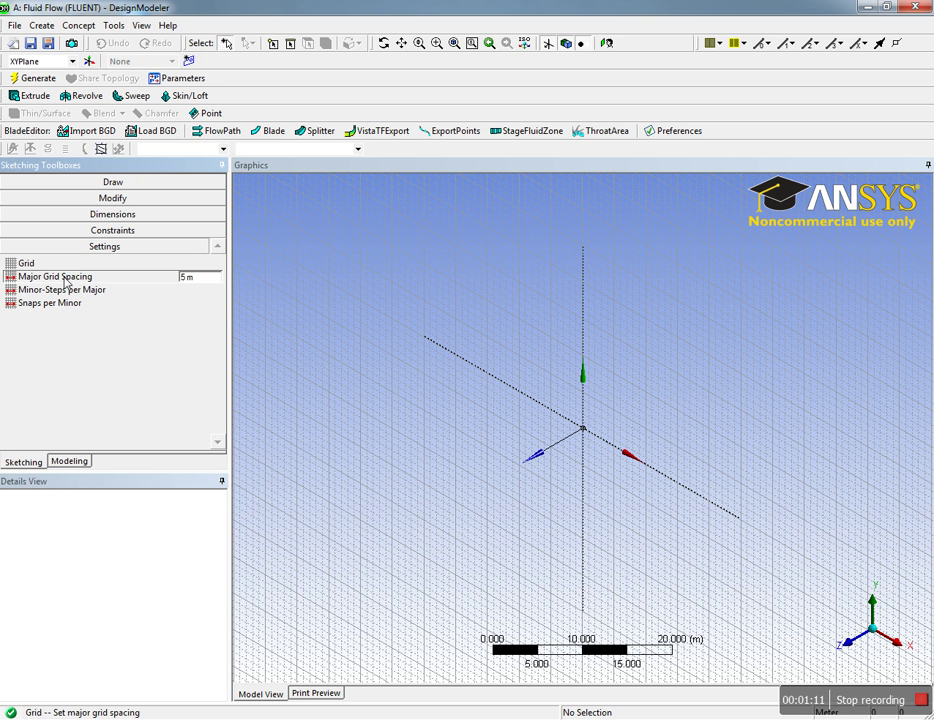
pyautogui.click(206, 285)
pyautogui.write('1')
pyautogui.press('Return')
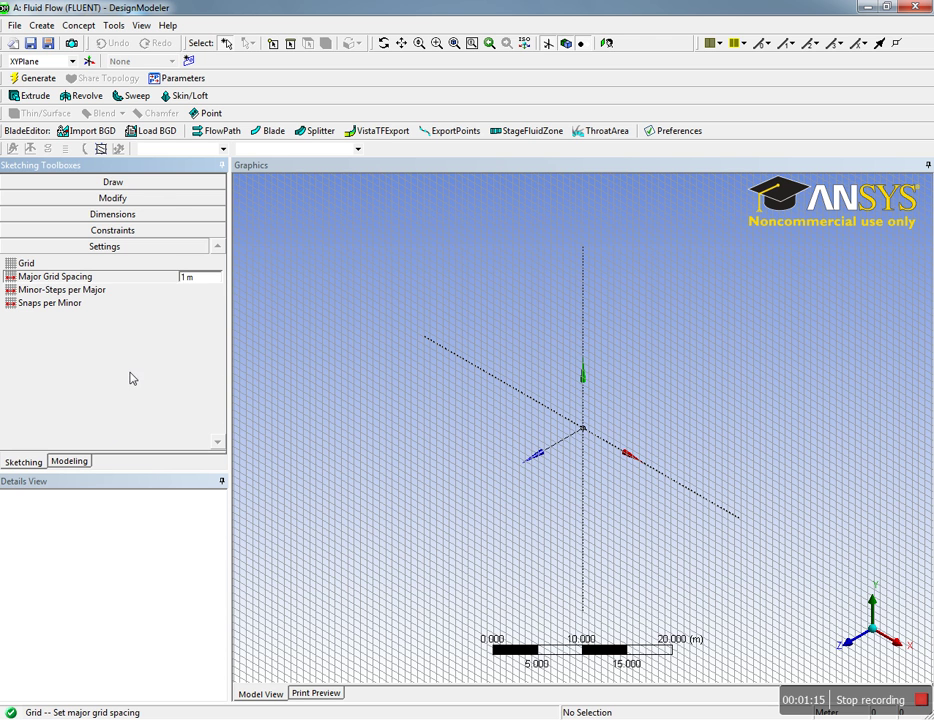
# Face the XY plane, zoom in near the origin, and draw a rectangle starting at the origin
pyautogui.click(112, 184)
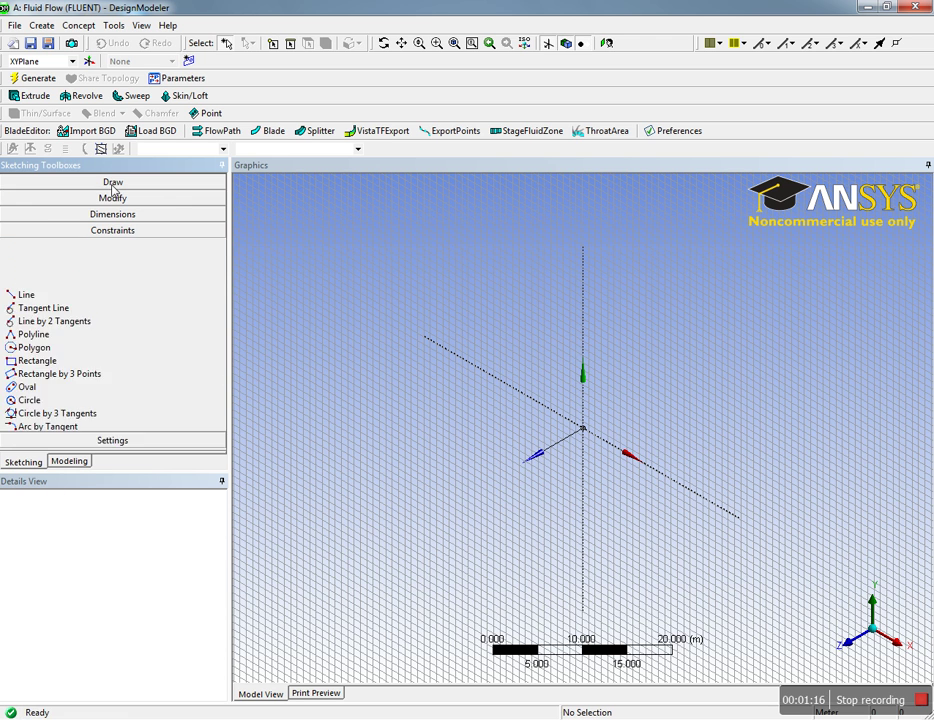
pyautogui.click(855, 648)
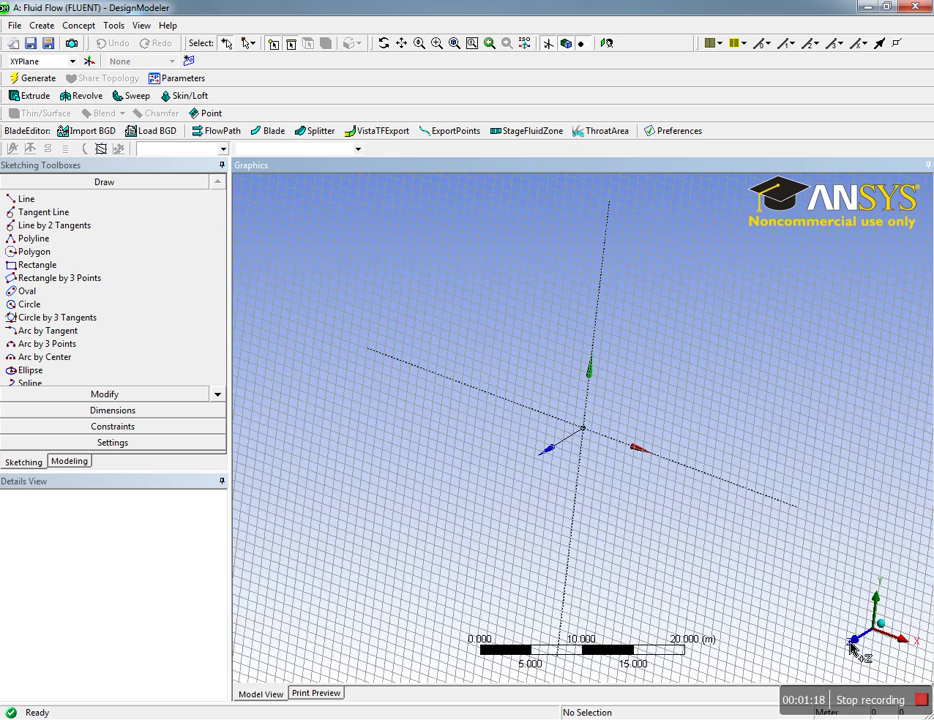
pyautogui.click(437, 44)
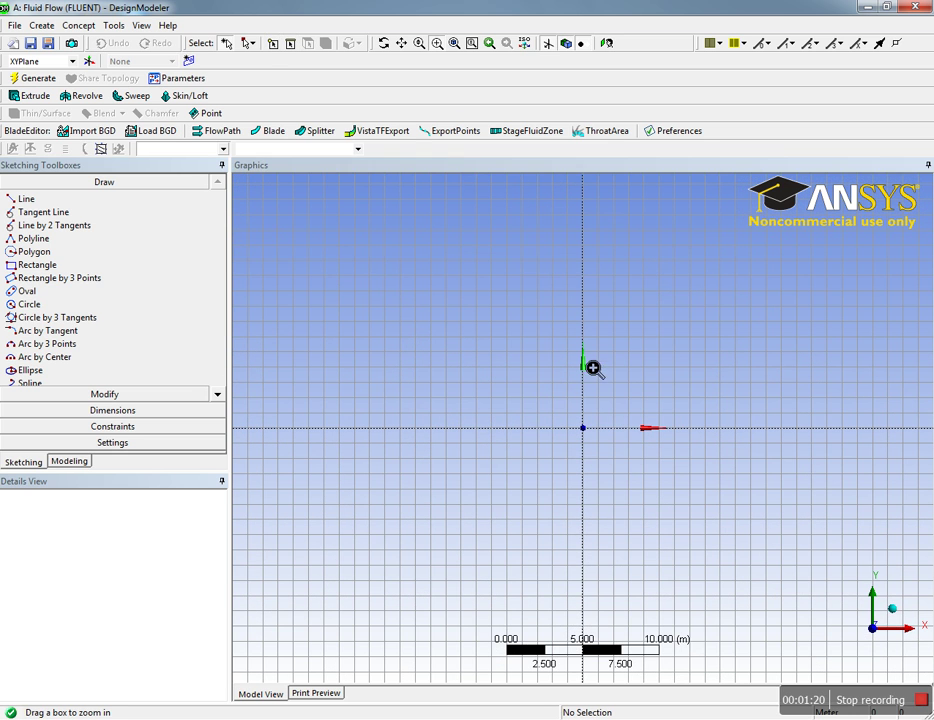
pyautogui.moveTo(569, 369)
pyautogui.mouseDown()
pyautogui.moveTo(694, 455)
pyautogui.moveTo(891, 458)
pyautogui.mouseUp()
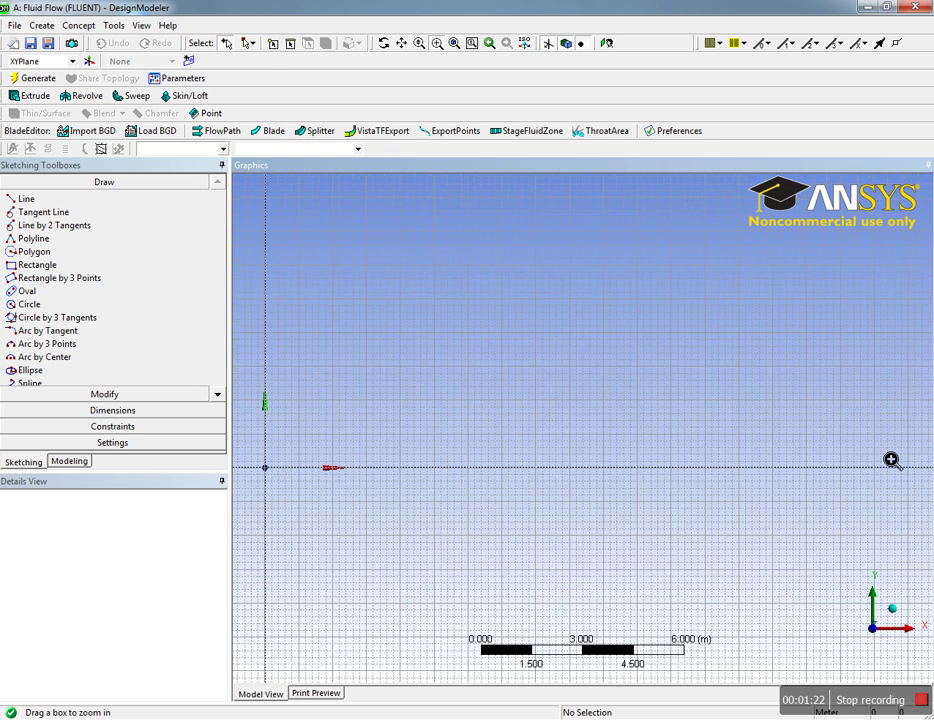
pyautogui.click(46, 265)
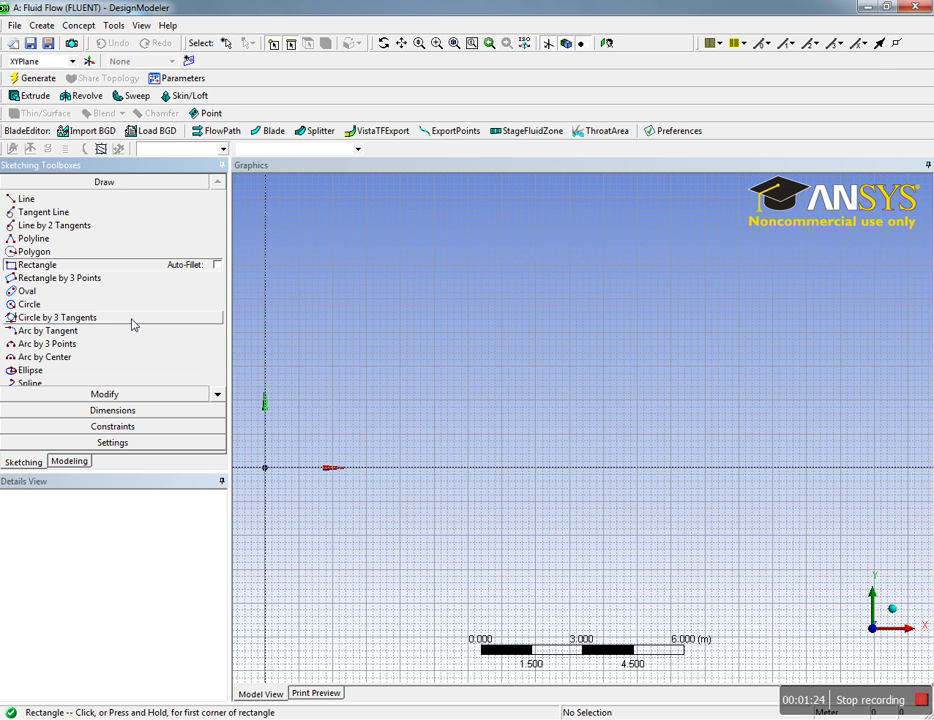
pyautogui.click(265, 466)
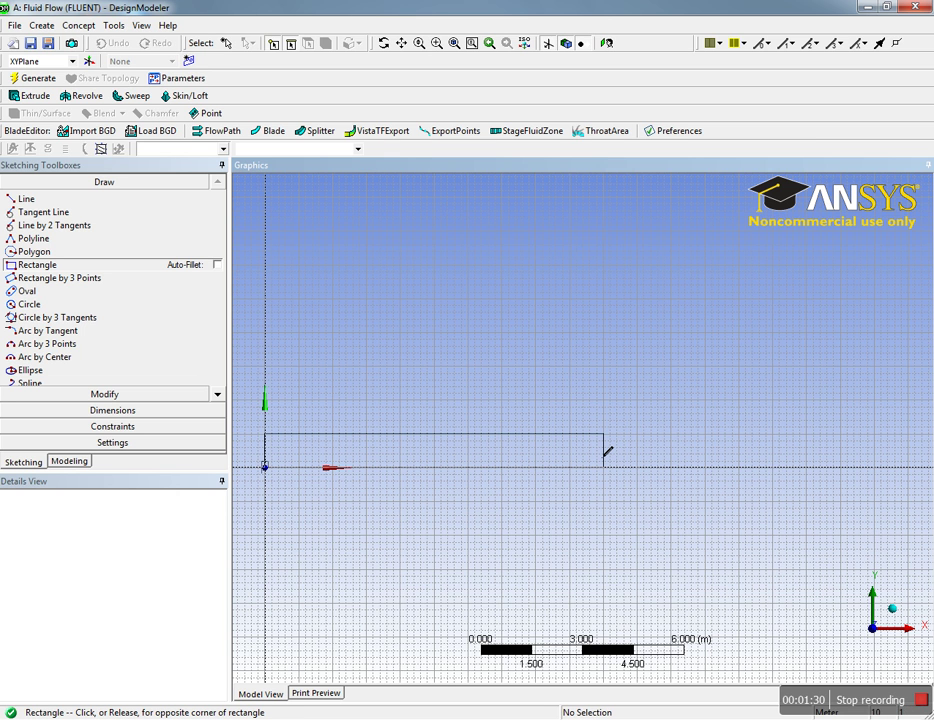
pyautogui.click(603, 434)
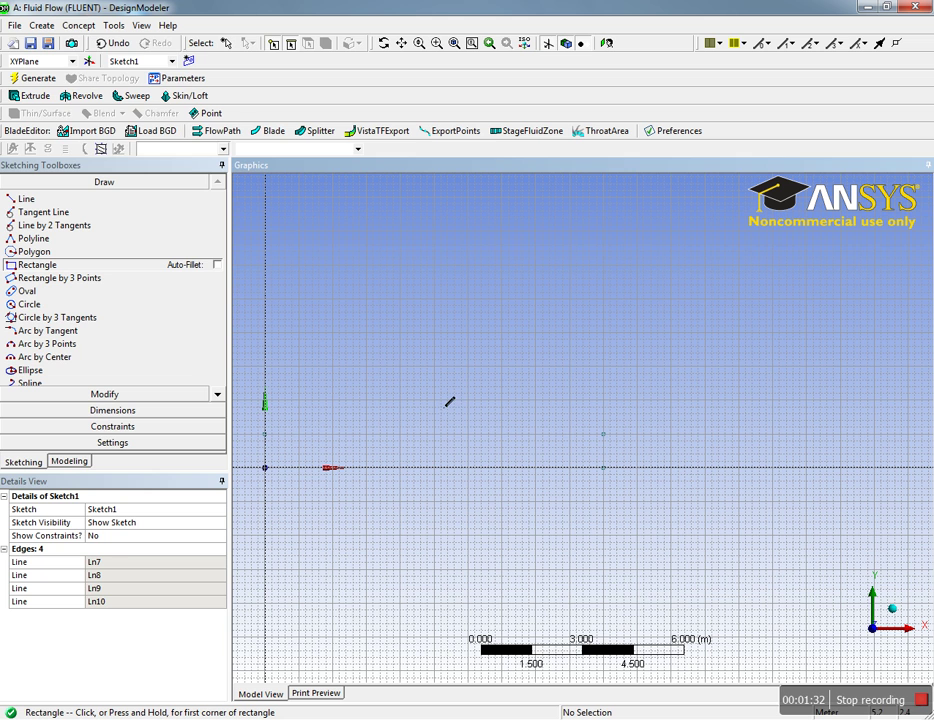
# Create a surface body from the rectangle sketch and generate it
pyautogui.click(79, 26)
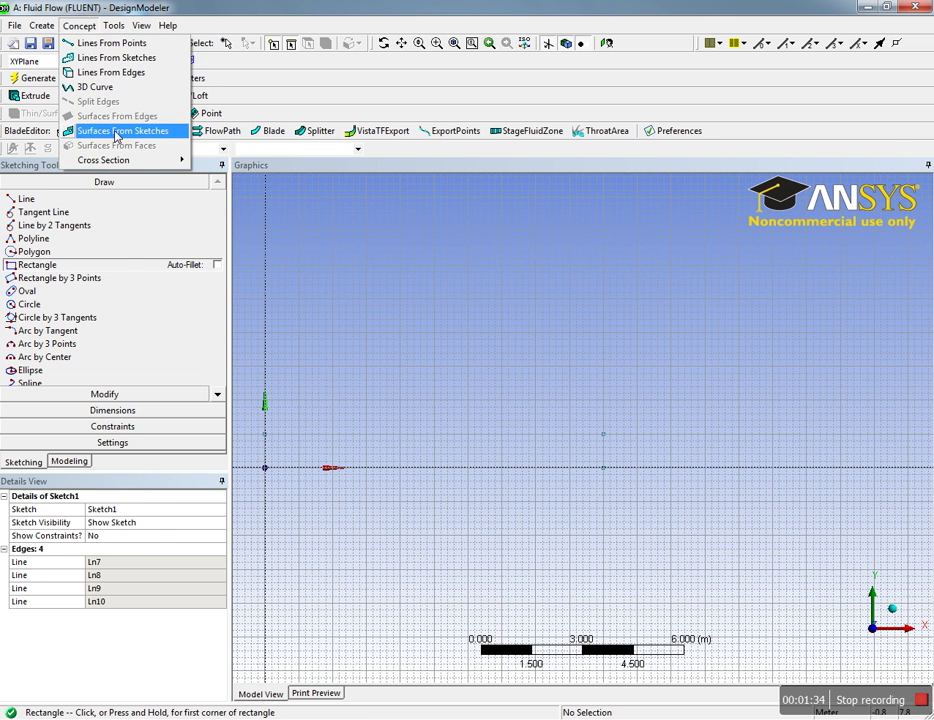
pyautogui.click(110, 130)
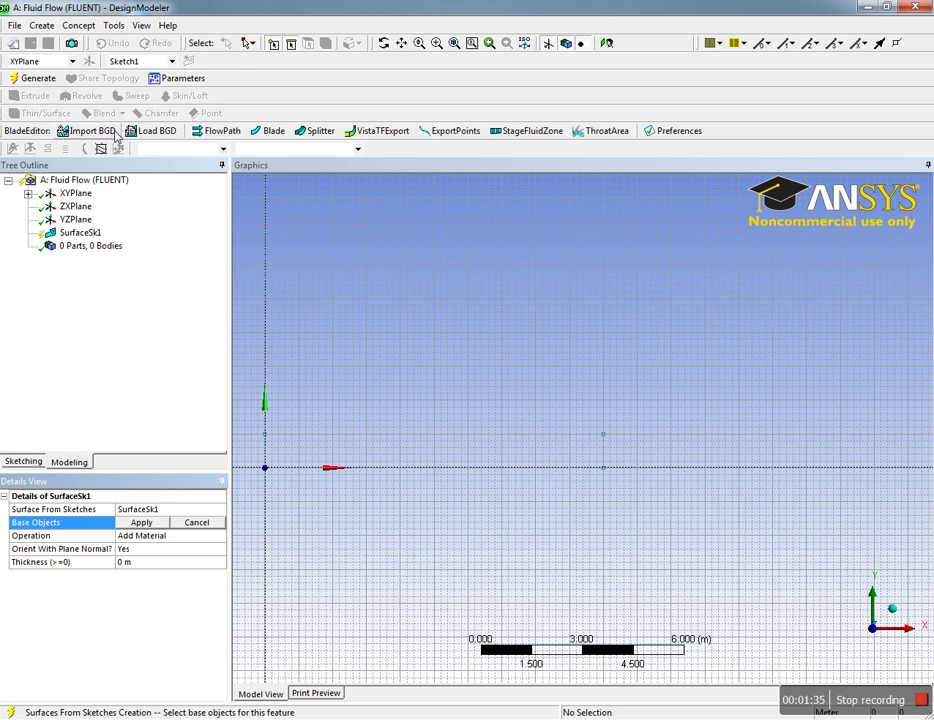
pyautogui.click(290, 434)
pyautogui.click(141, 524)
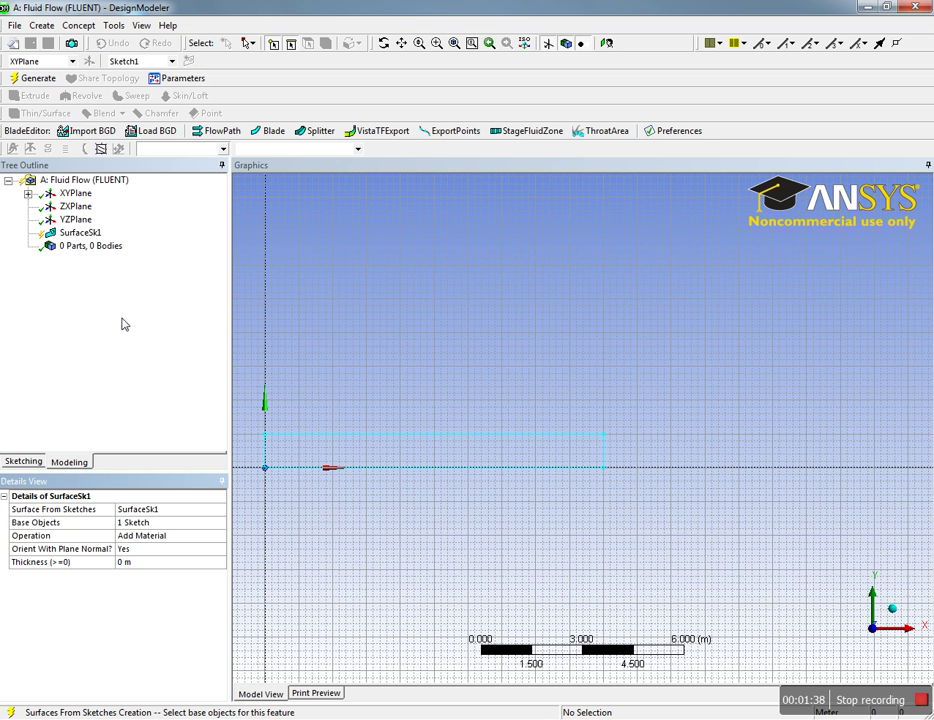
pyautogui.click(37, 79)
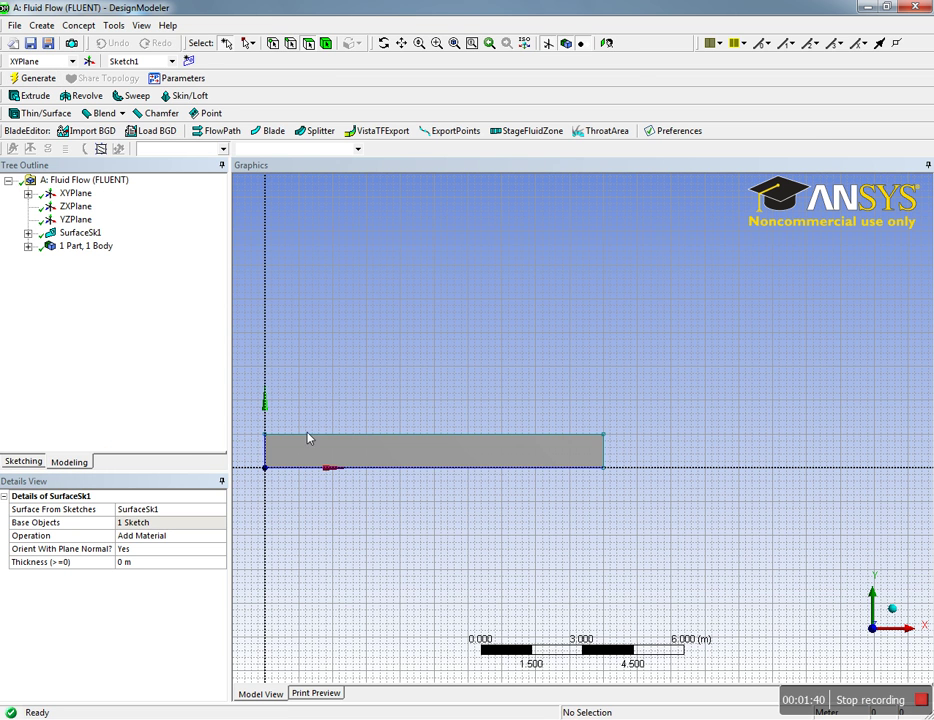
pyautogui.click(454, 43)
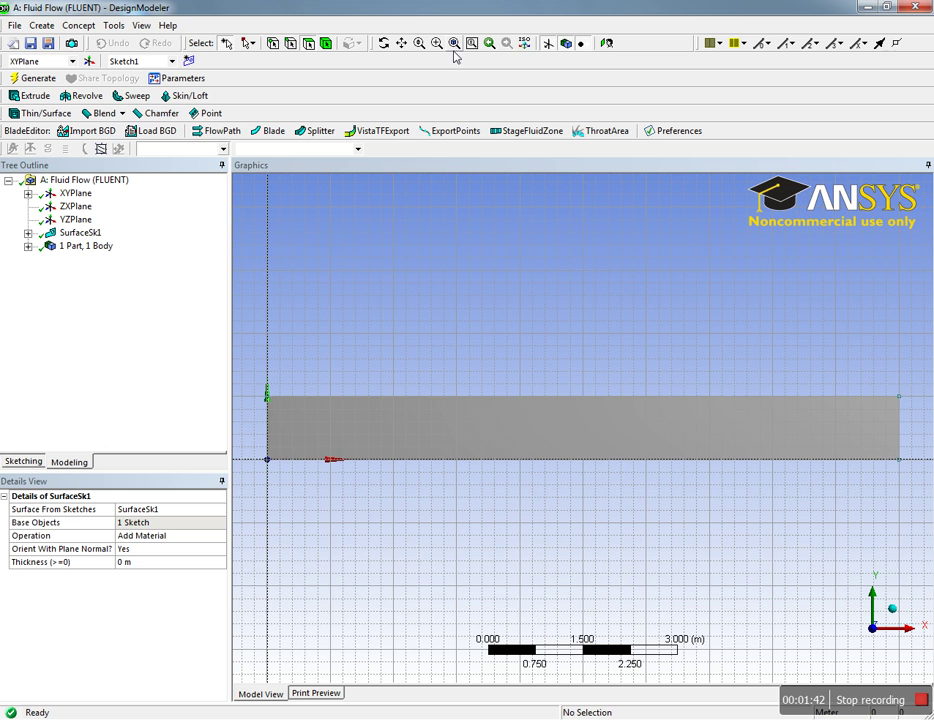
# Close DesignModeler and open the Mesh cell in ANSYS Meshing, selecting the model
pyautogui.click(915, 8)
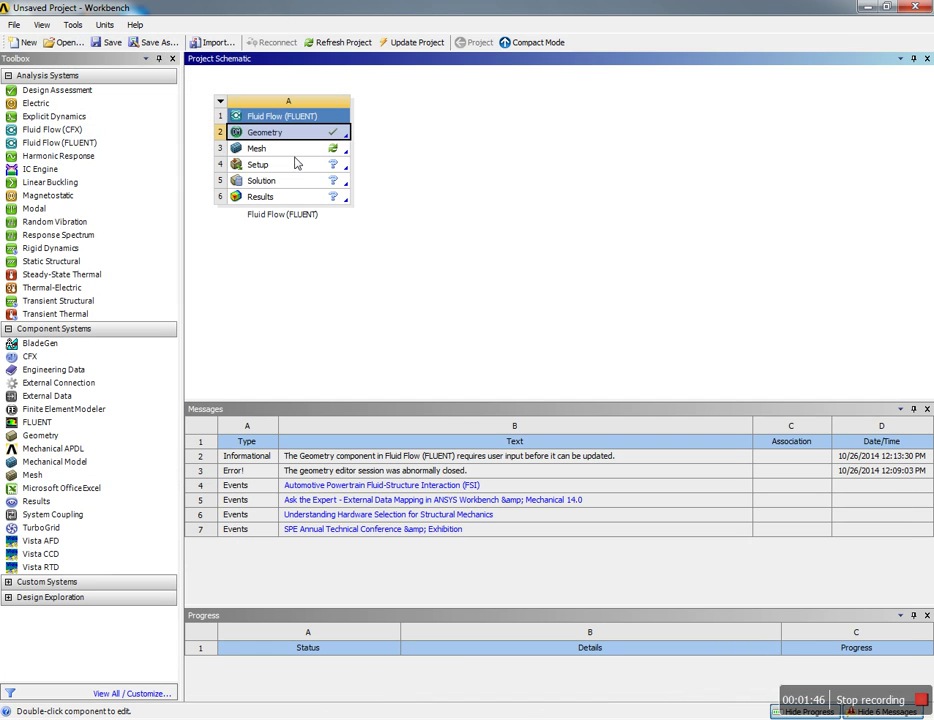
pyautogui.doubleClick(295, 152)
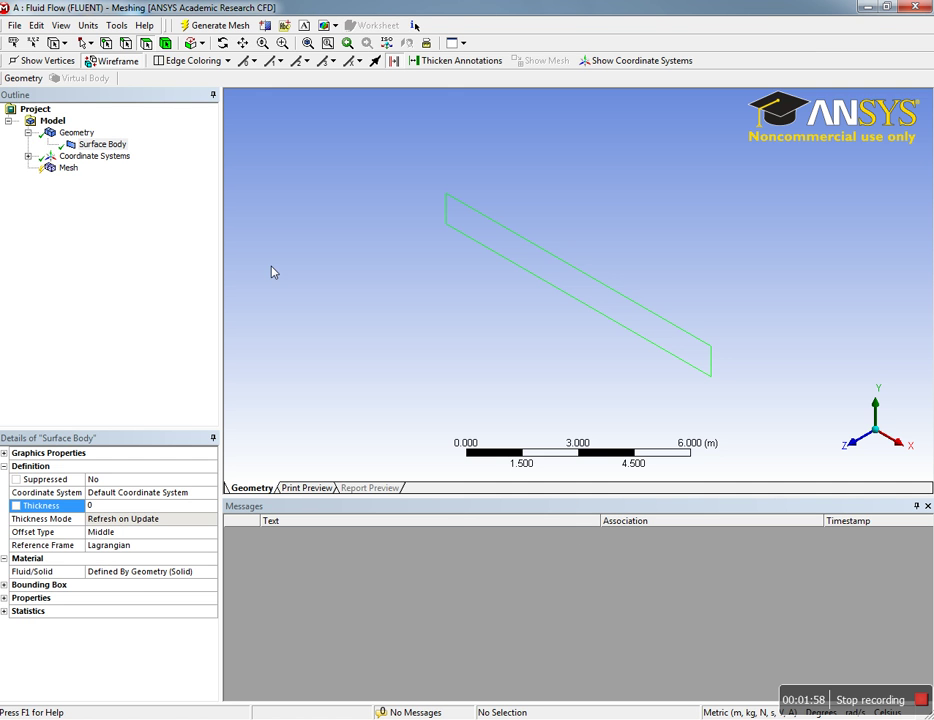
pyautogui.click(140, 121)
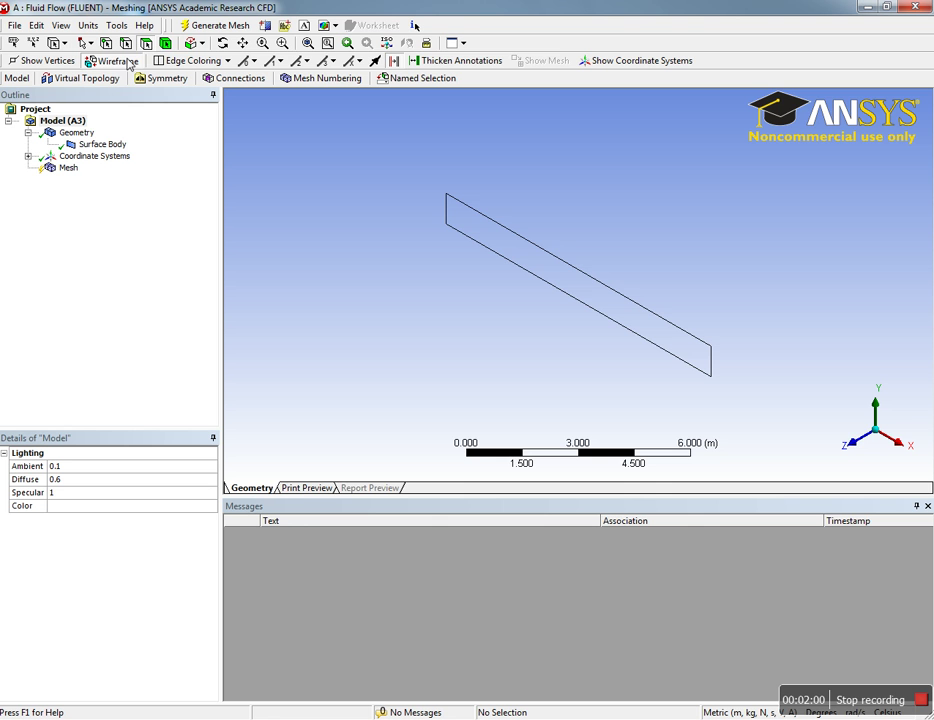
# Create named selections 'inlet' for the left edge and 'outlet_fm' for the right edge
pyautogui.click(852, 442)
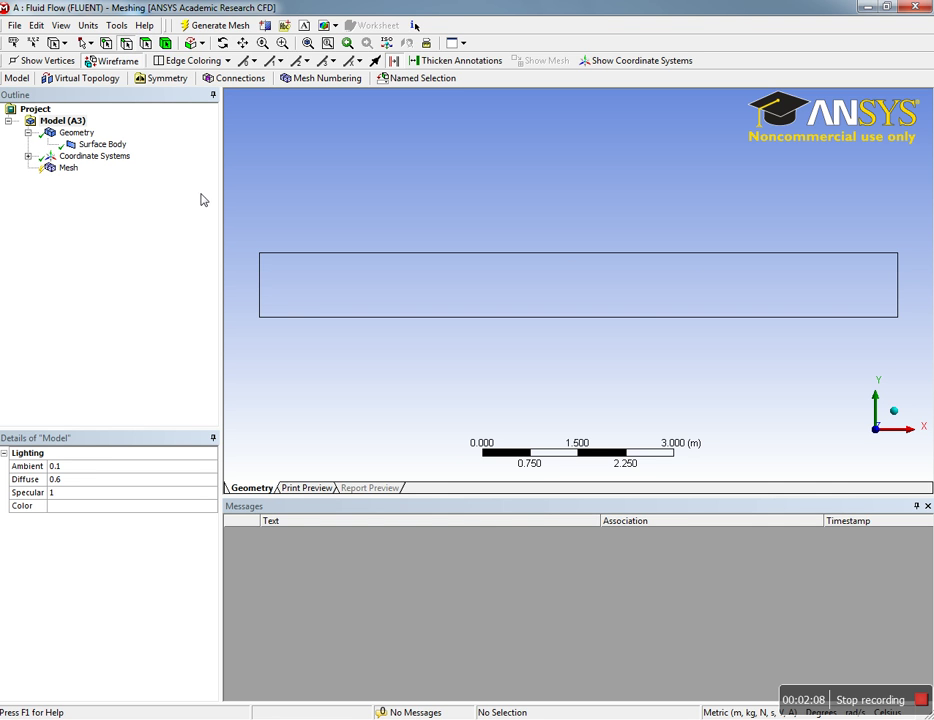
pyautogui.click(260, 300)
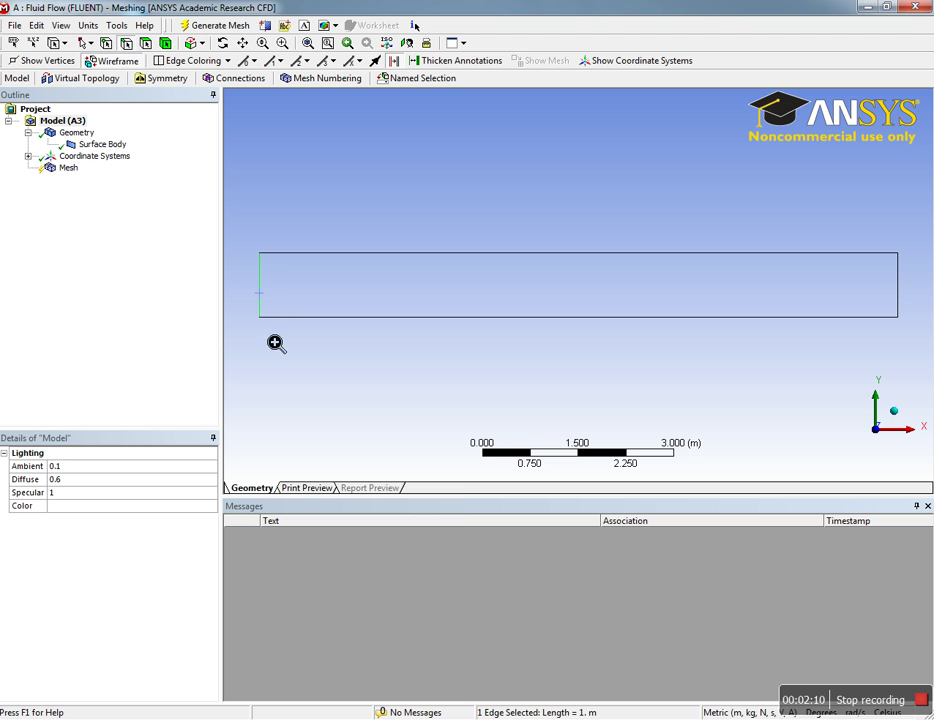
pyautogui.rightClick(308, 436)
pyautogui.click(370, 650)
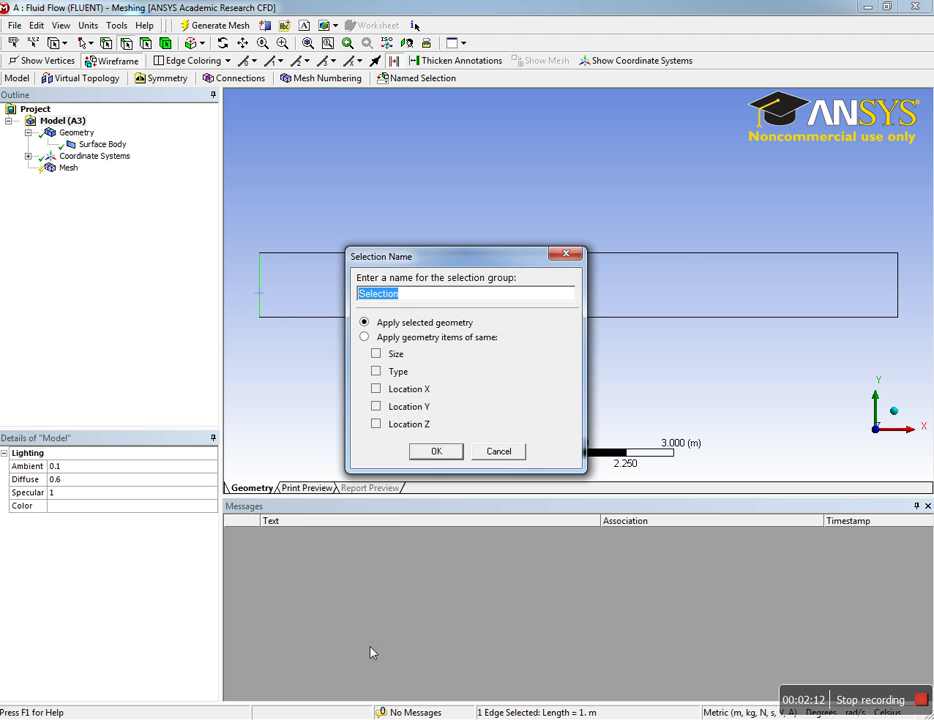
pyautogui.write('inlet_fm')
pyautogui.press('Return')
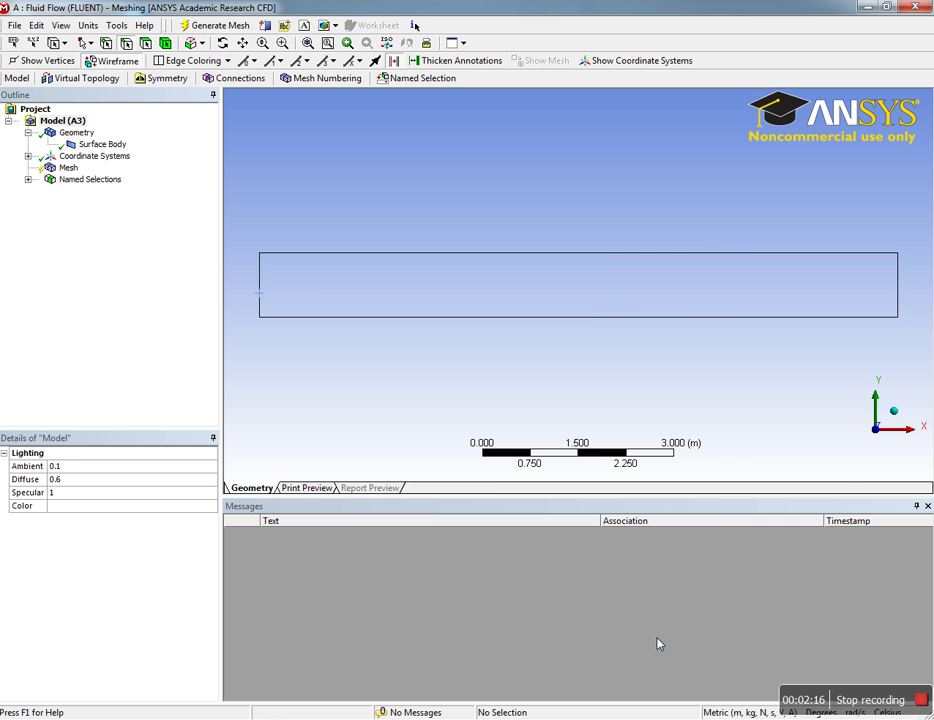
pyautogui.click(897, 302)
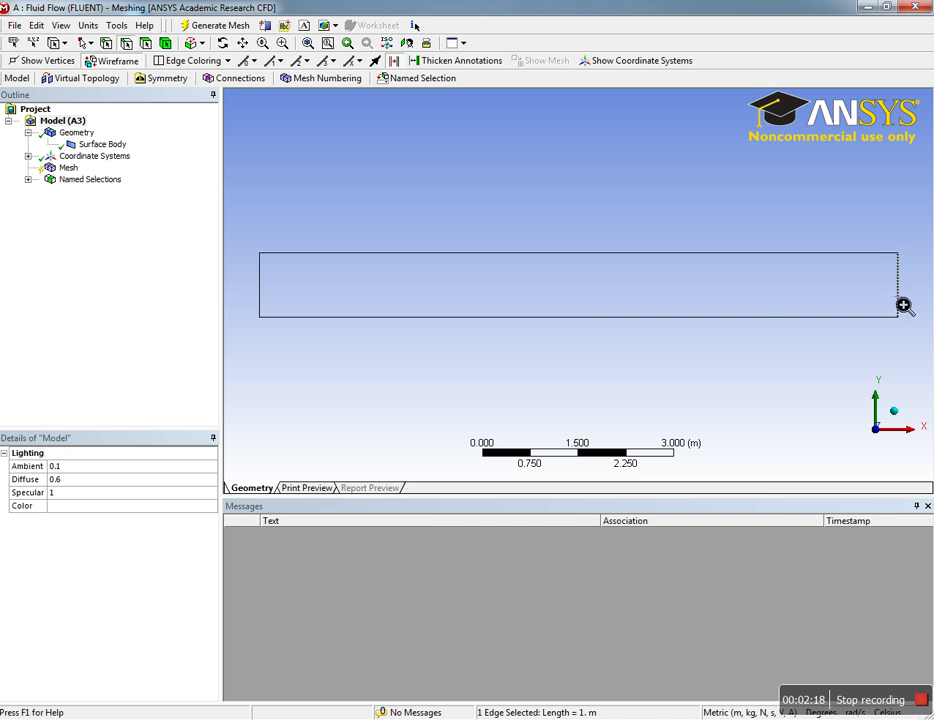
pyautogui.rightClick(897, 300)
pyautogui.click(838, 514)
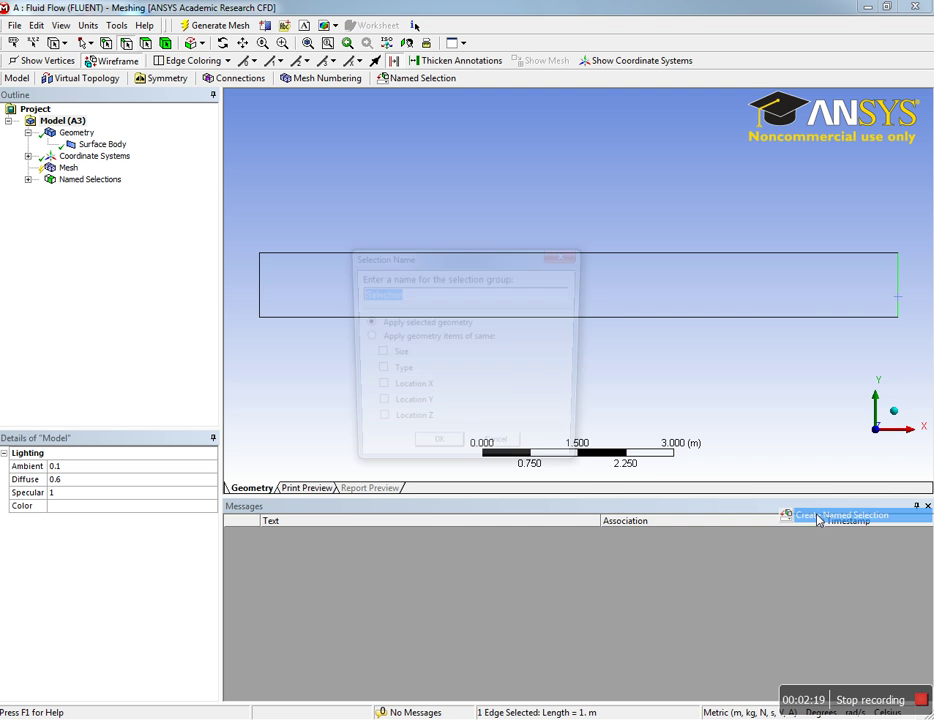
pyautogui.write('outlet_fm')
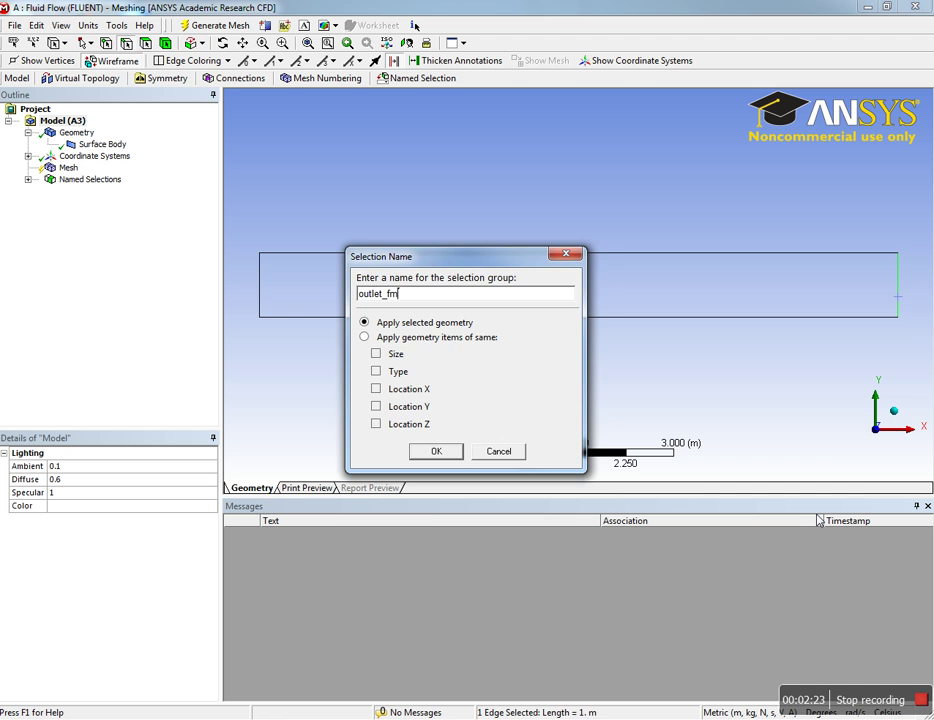
pyautogui.press('Return')
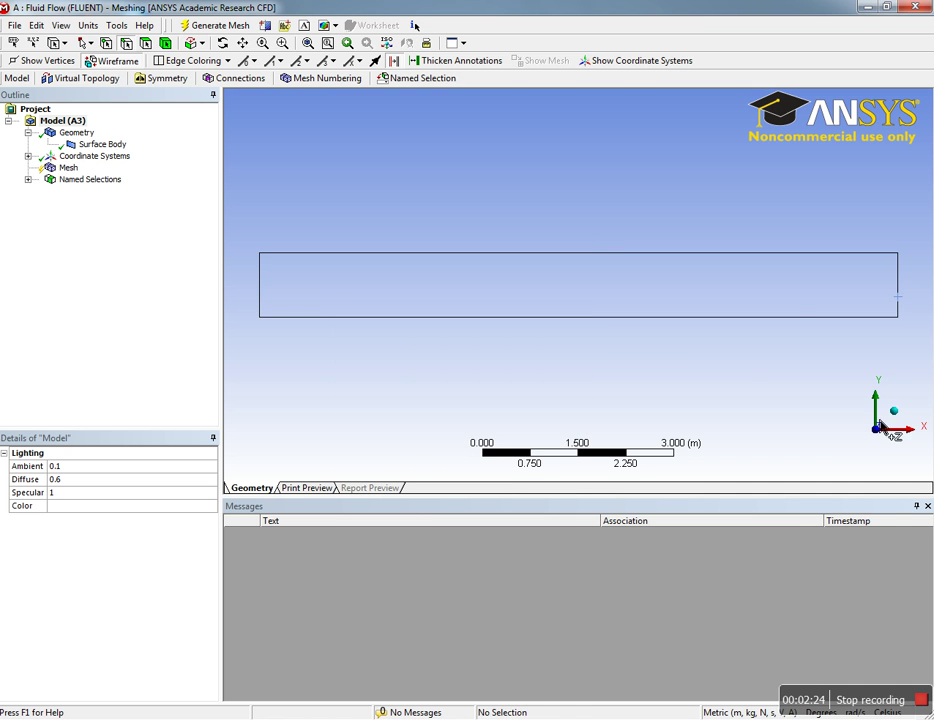
# Create named selections 'wall_fm' for the top edge and 'symmetry_fm' for the bottom edge
pyautogui.click(740, 256)
pyautogui.rightClick(740, 259)
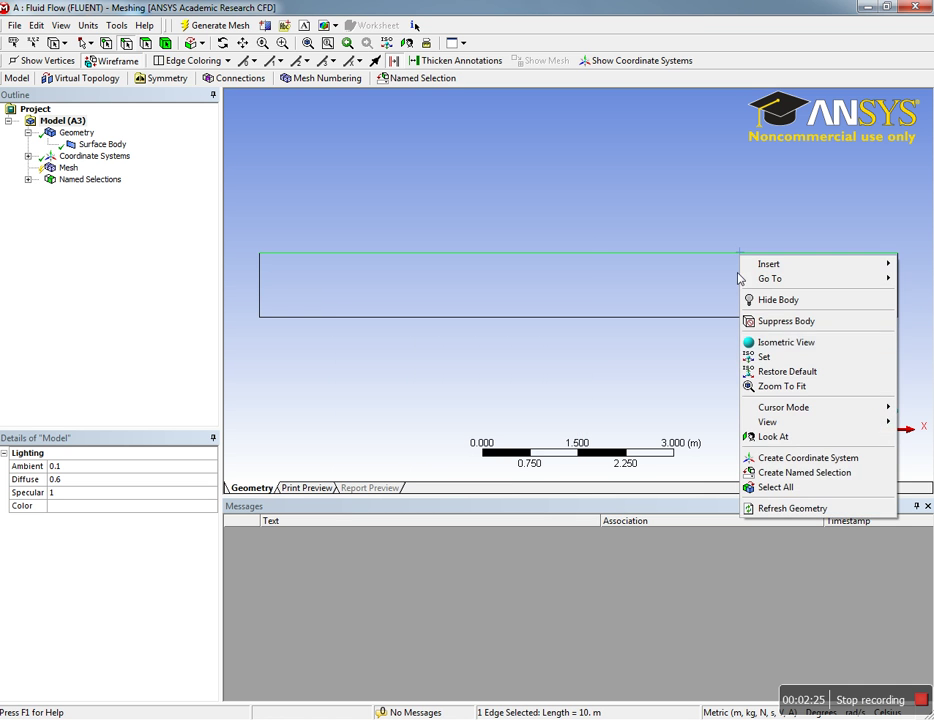
pyautogui.click(767, 473)
pyautogui.write('wall')
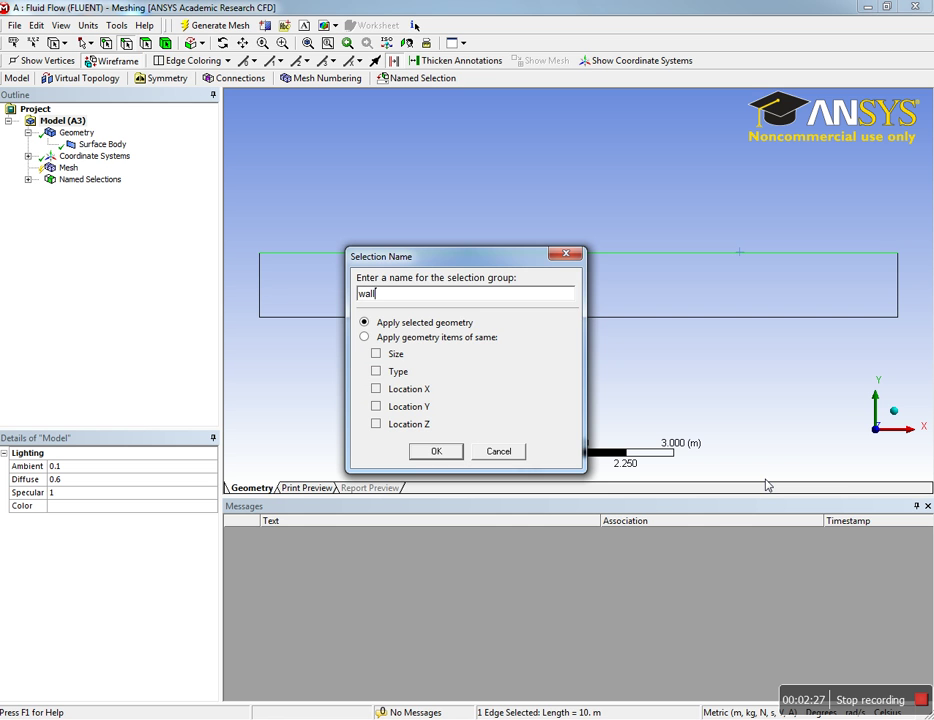
pyautogui.write('_fm')
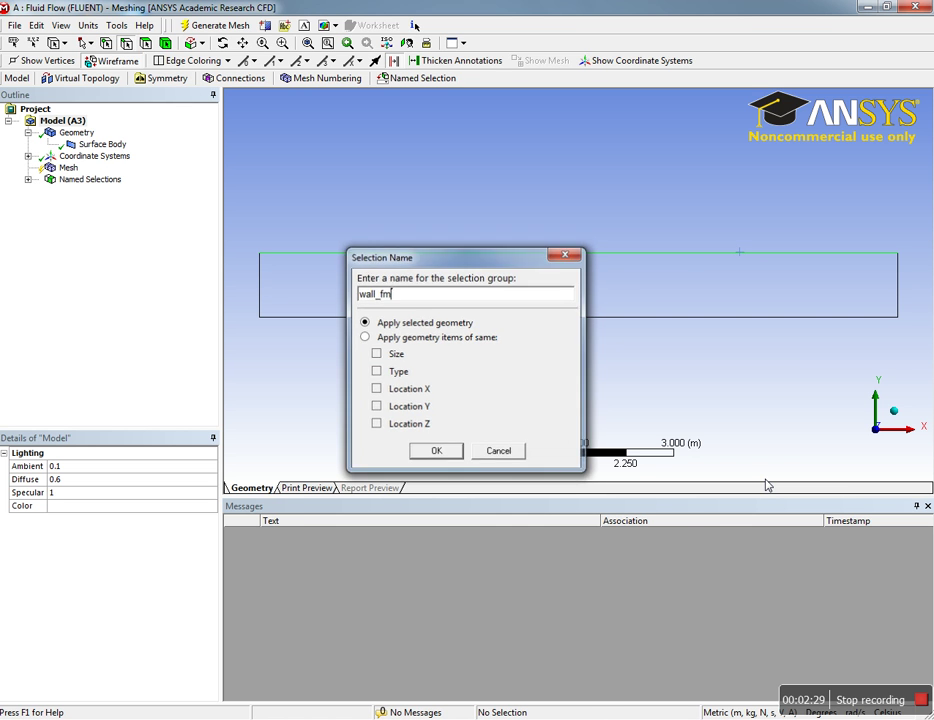
pyautogui.press('Return')
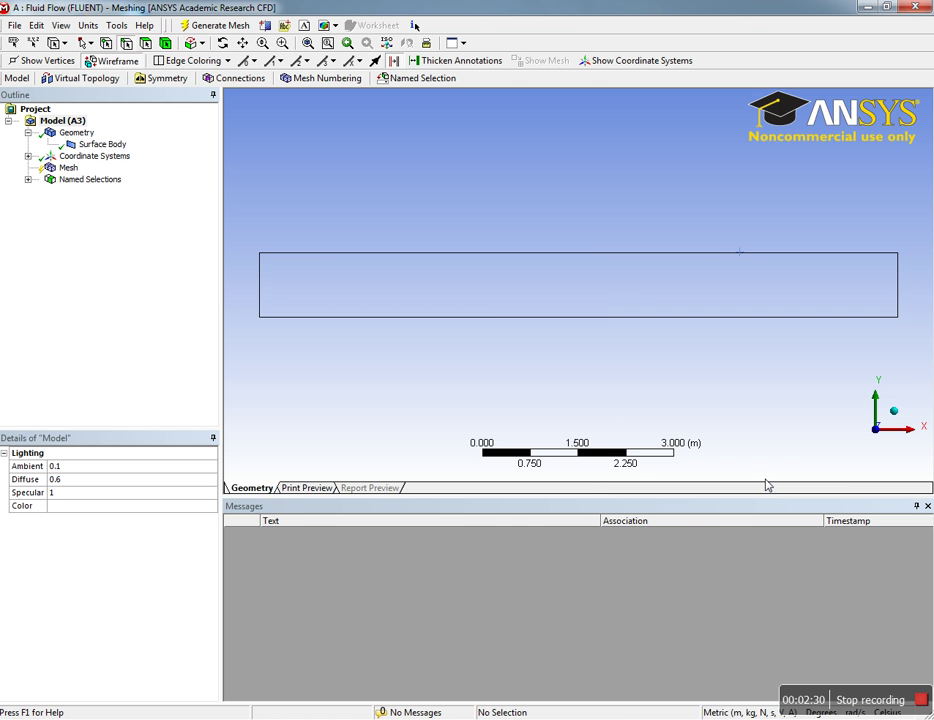
pyautogui.click(505, 317)
pyautogui.rightClick(506, 318)
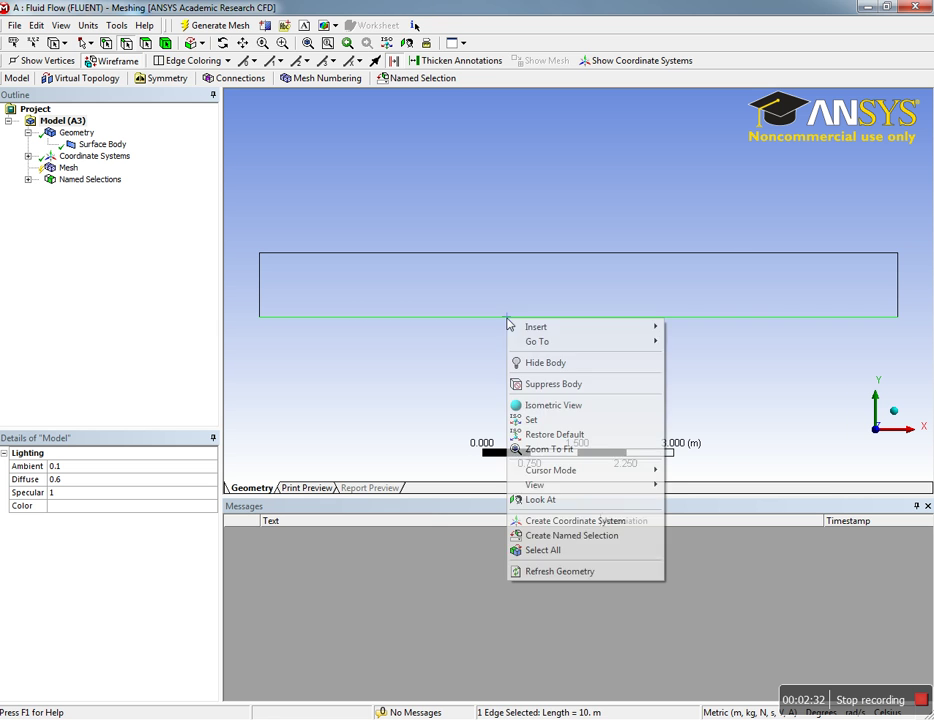
pyautogui.click(580, 535)
pyautogui.write('symmetry_fm')
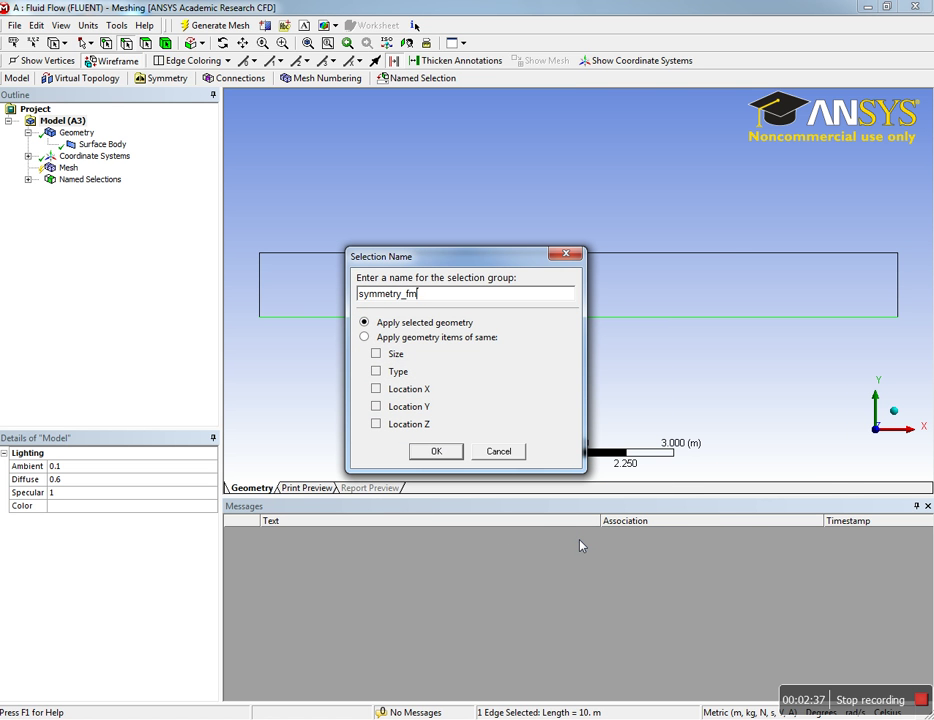
pyautogui.press('Return')
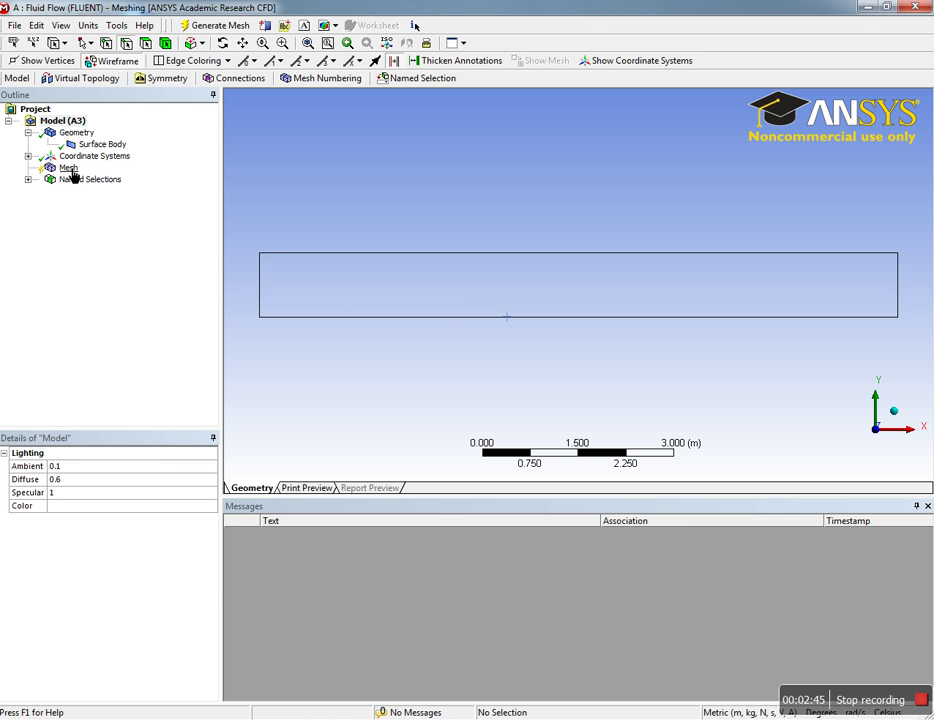
pyautogui.click(68, 168)
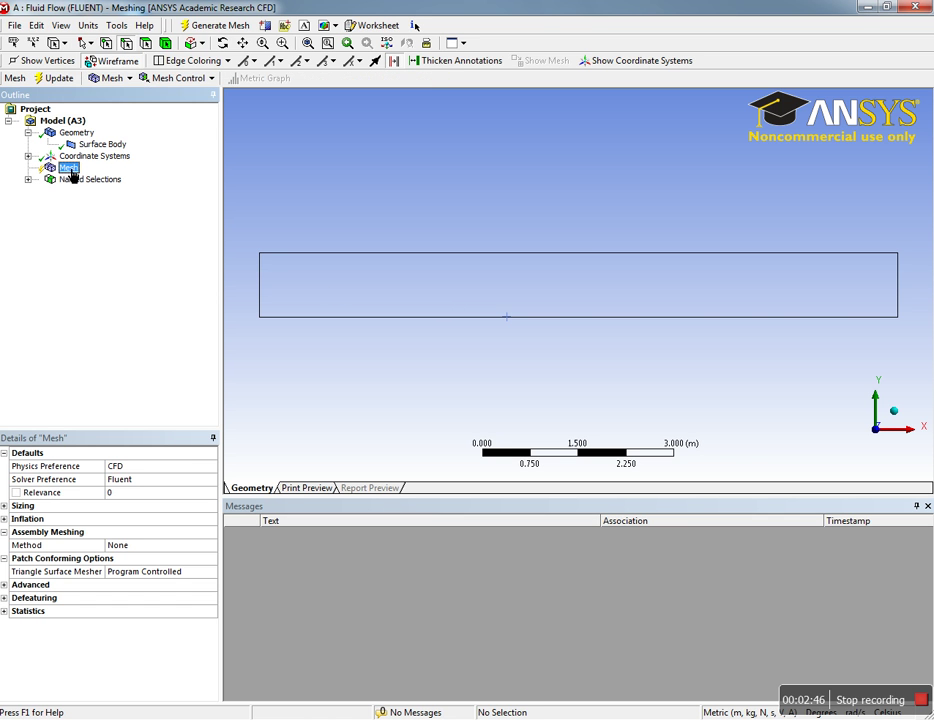
# Add an edge sizing of 0.1 m element size on the left and right end edges
pyautogui.click(197, 81)
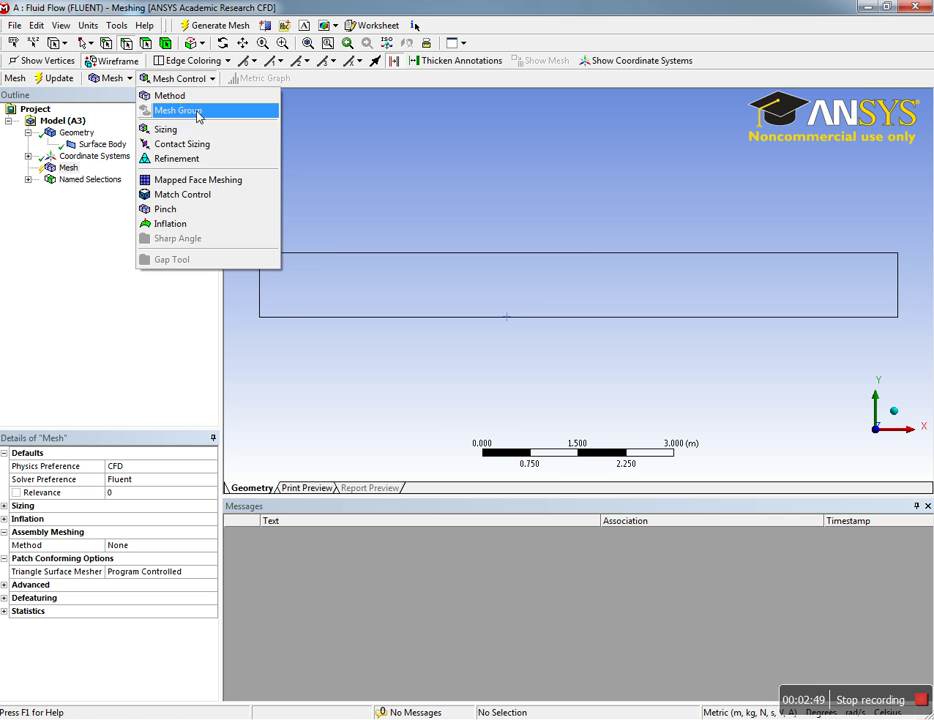
pyautogui.click(198, 129)
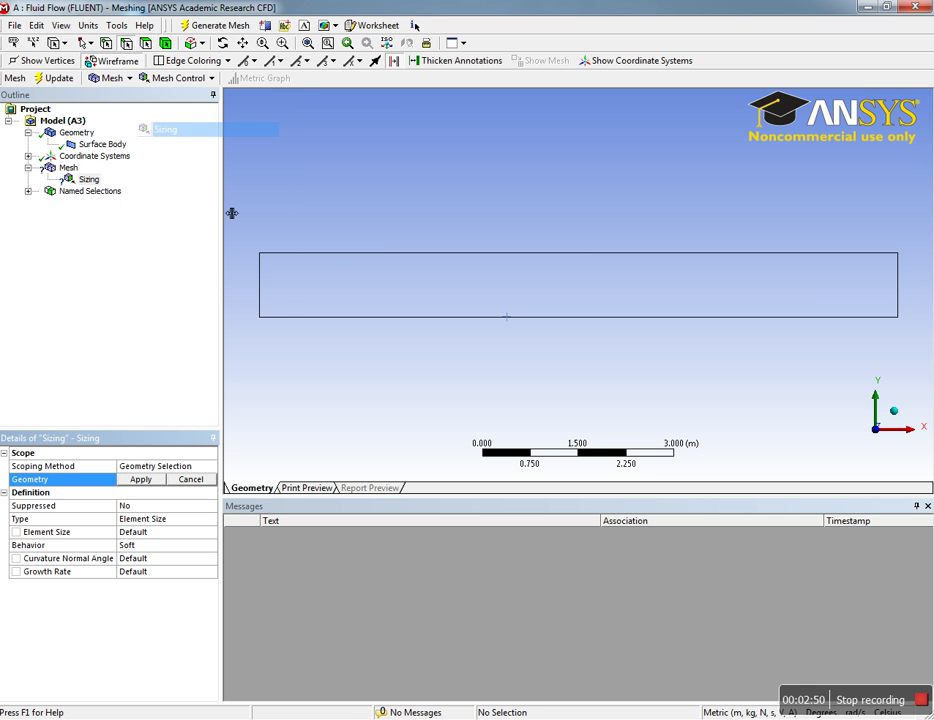
pyautogui.click(260, 293)
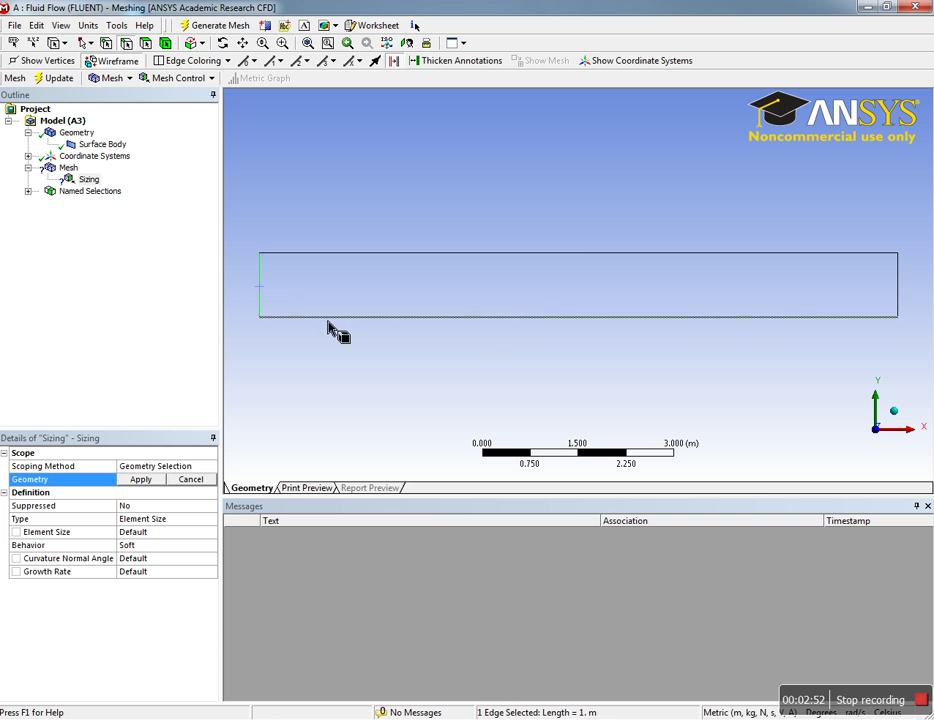
pyautogui.keyDown('ctrl'); pyautogui.click(898, 296); pyautogui.keyUp('ctrl')
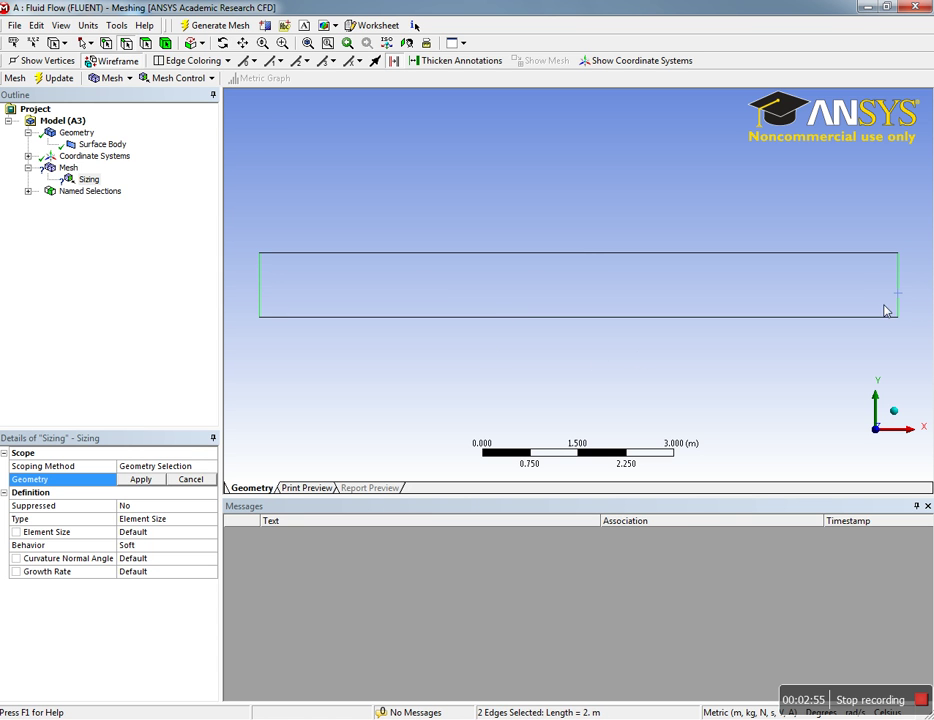
pyautogui.click(152, 479)
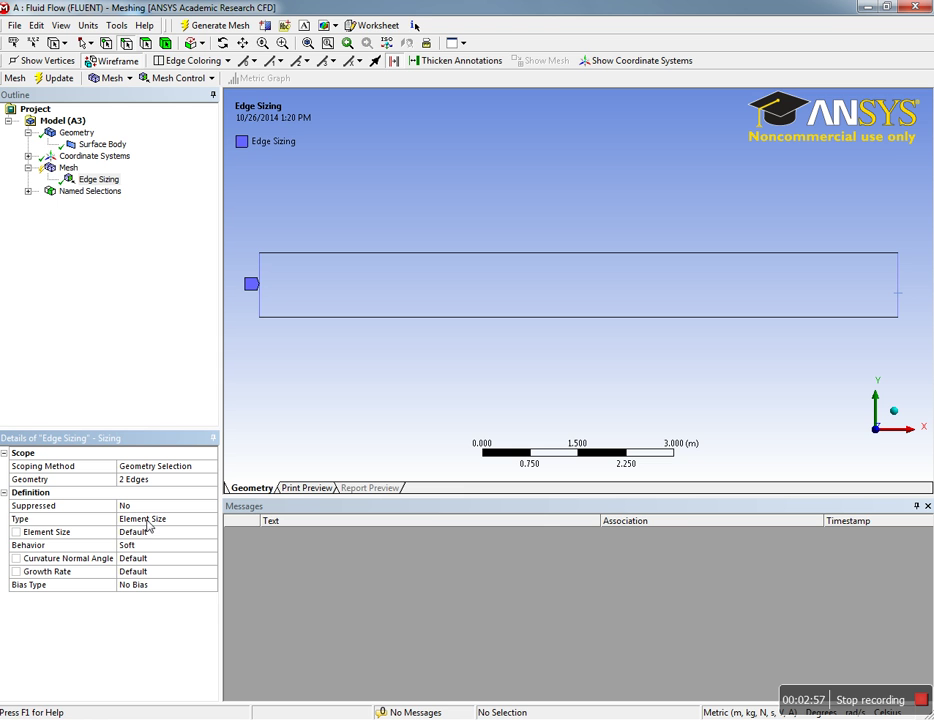
pyautogui.click(146, 521)
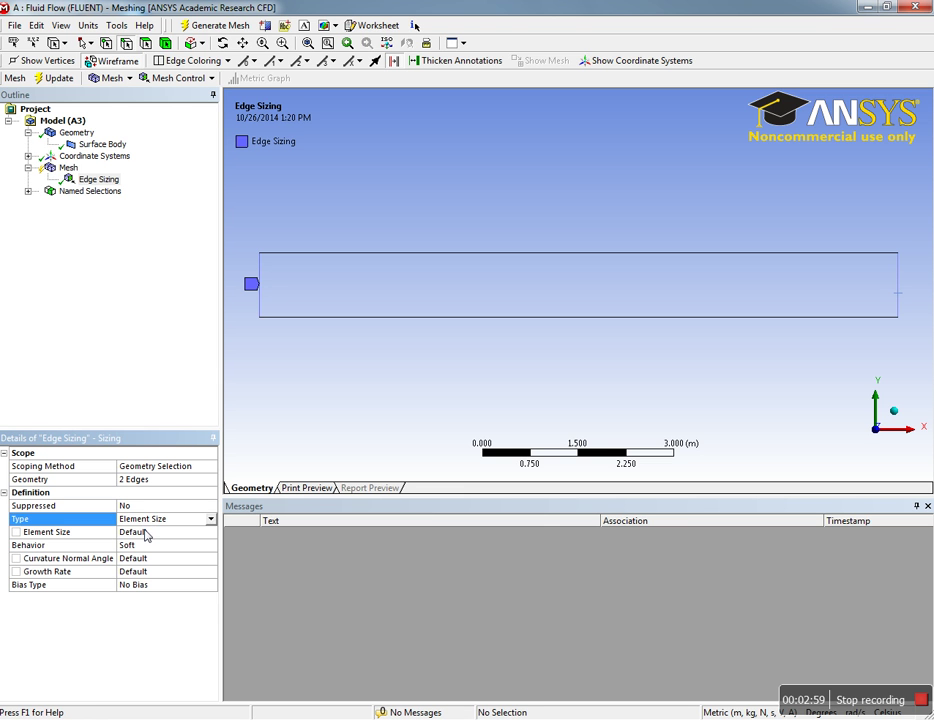
pyautogui.click(150, 535)
pyautogui.write('0')
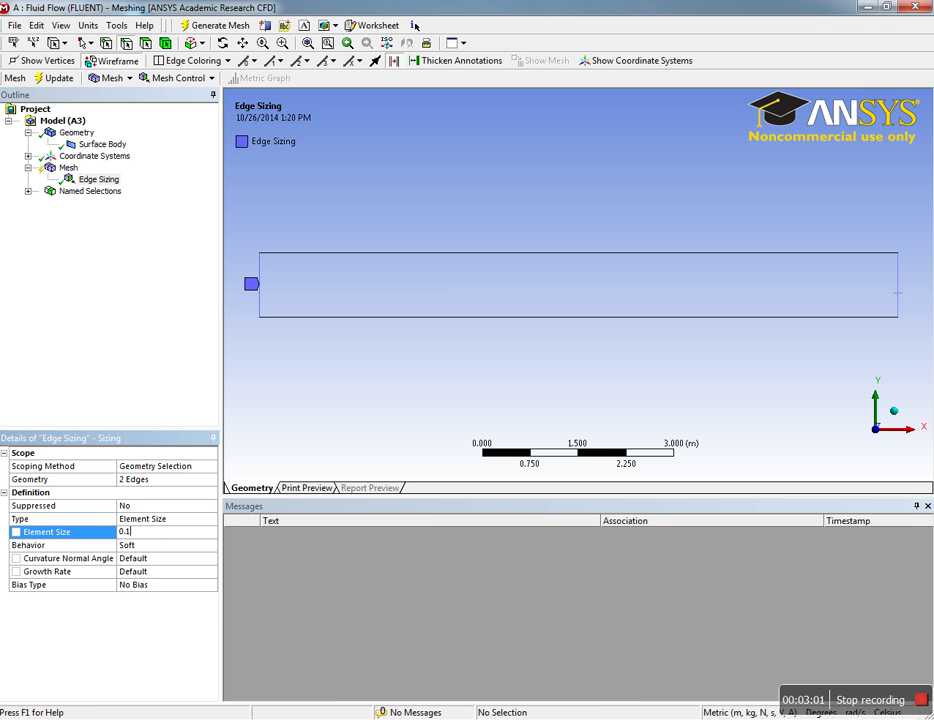
pyautogui.write('.1')
pyautogui.press('Return')
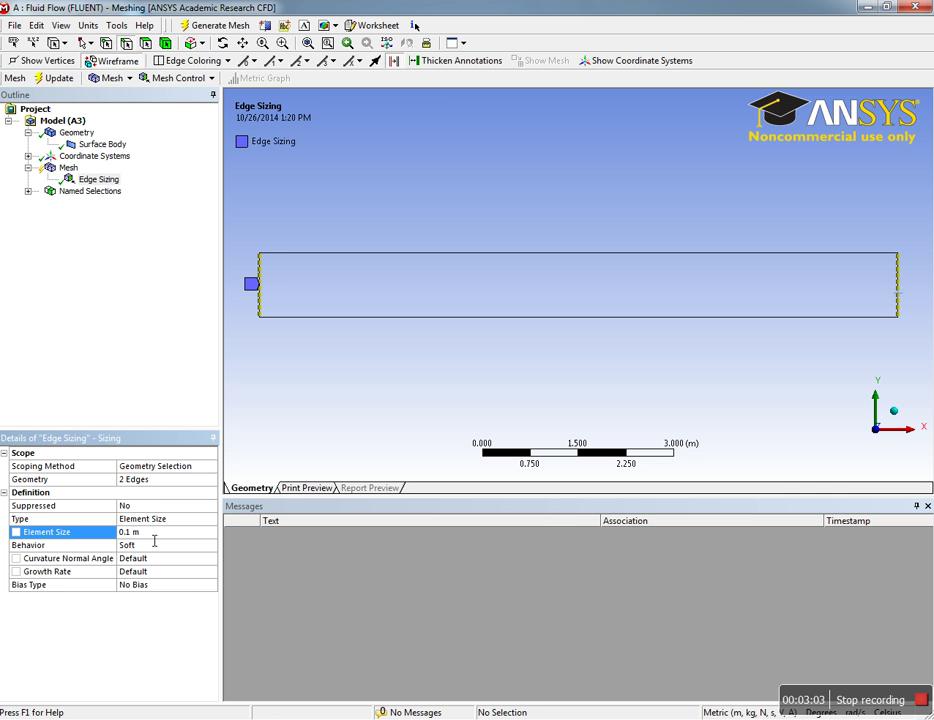
# Add a second edge sizing giving the top and bottom edges a 0.5 m element size
pyautogui.click(322, 317)
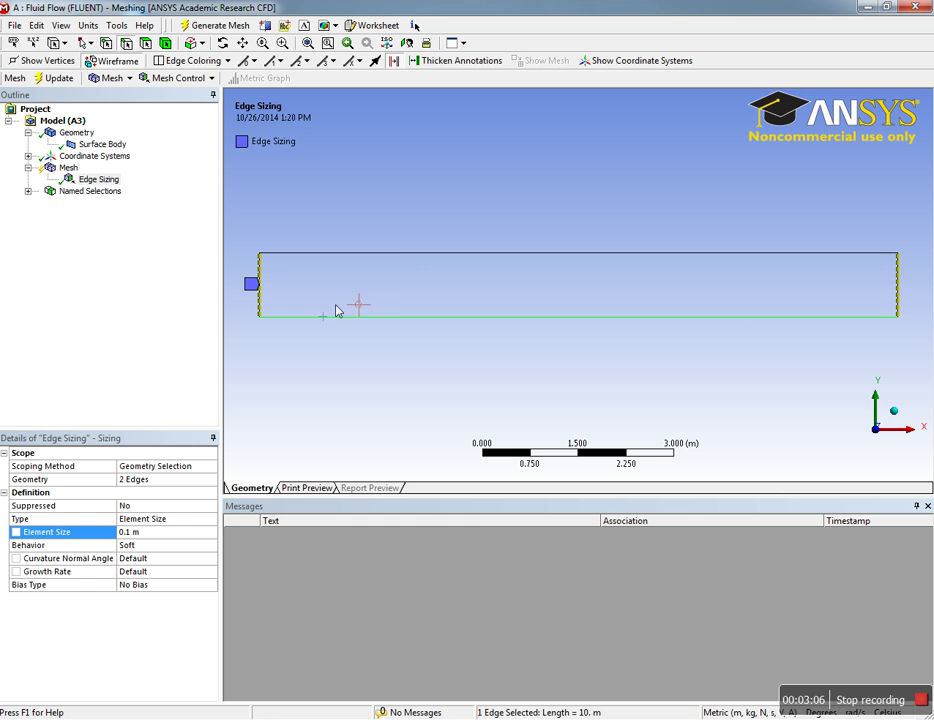
pyautogui.keyDown('ctrl'); pyautogui.click(371, 253); pyautogui.keyUp('ctrl')
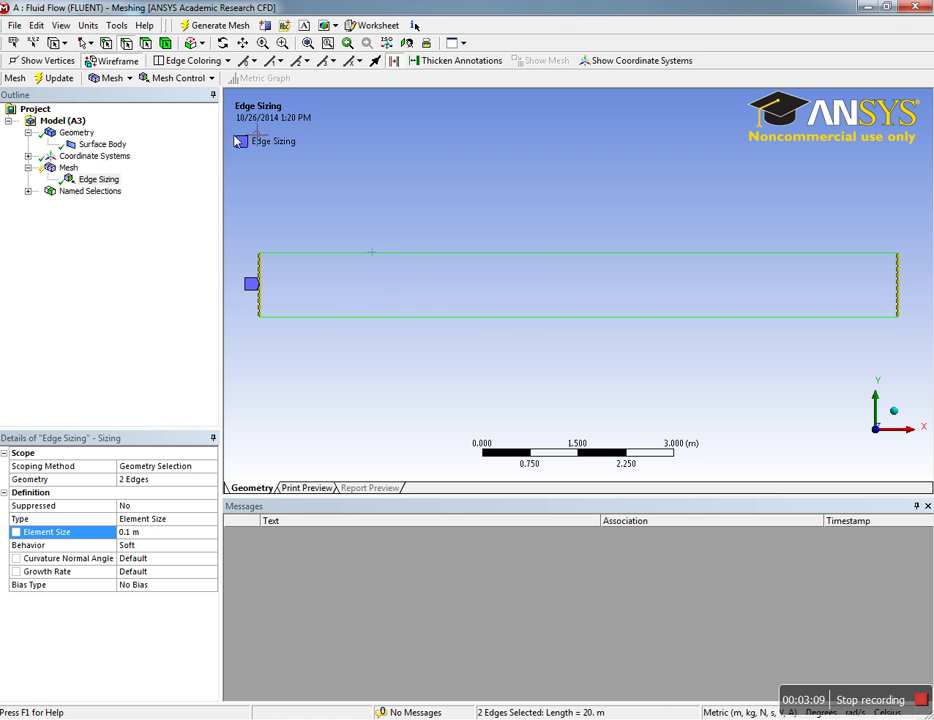
pyautogui.click(178, 79)
pyautogui.click(177, 129)
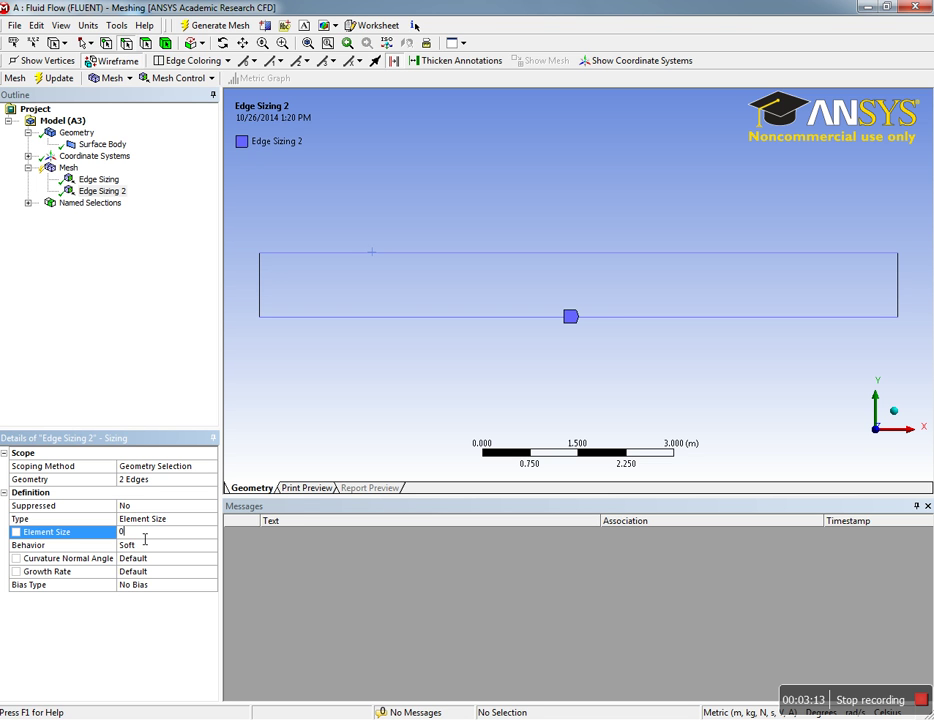
pyautogui.press('Return')
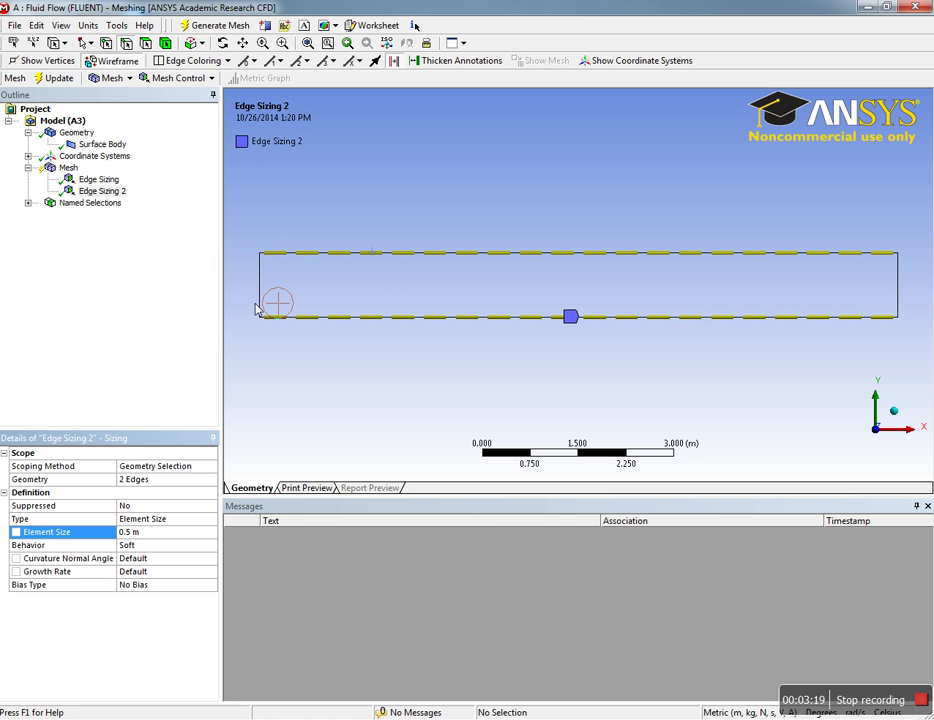
pyautogui.click(155, 80)
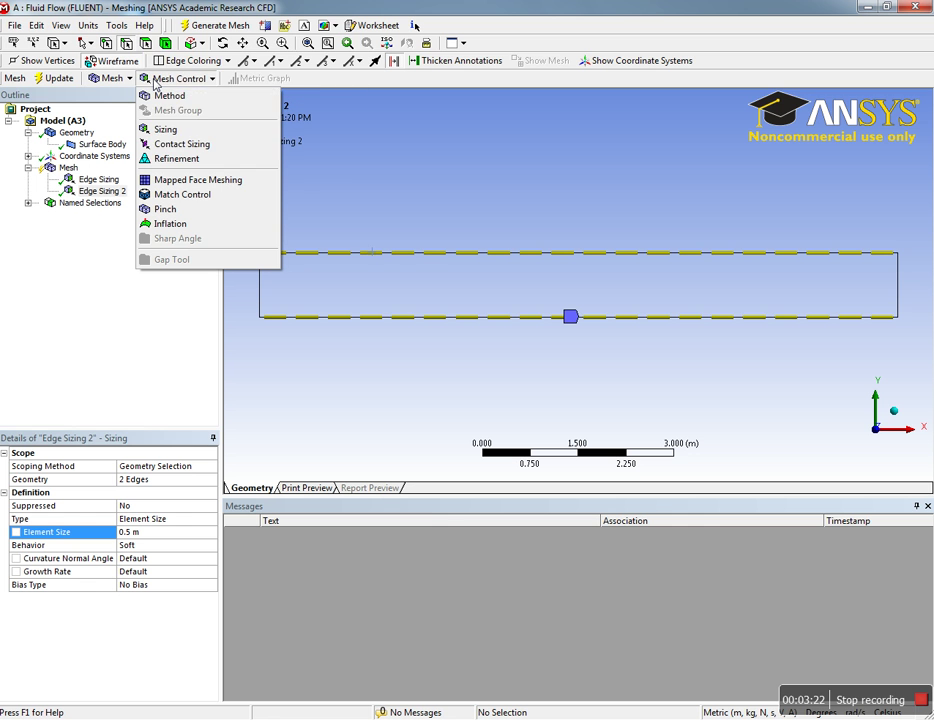
# Apply mapped face meshing to the channel face and generate the quadrilateral mesh
pyautogui.click(162, 183)
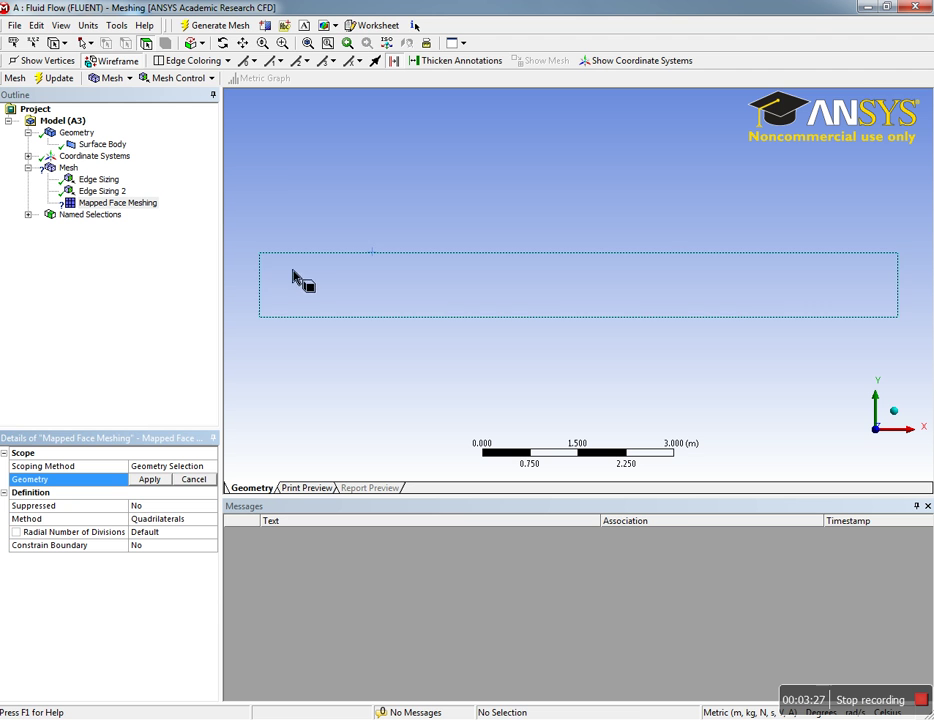
pyautogui.click(310, 287)
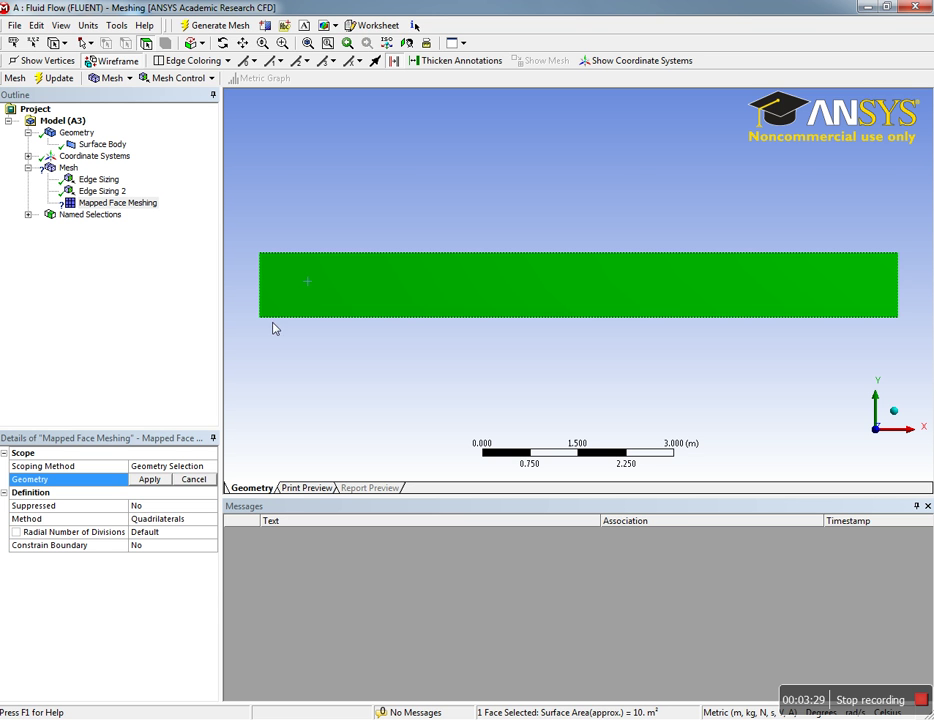
pyautogui.click(167, 482)
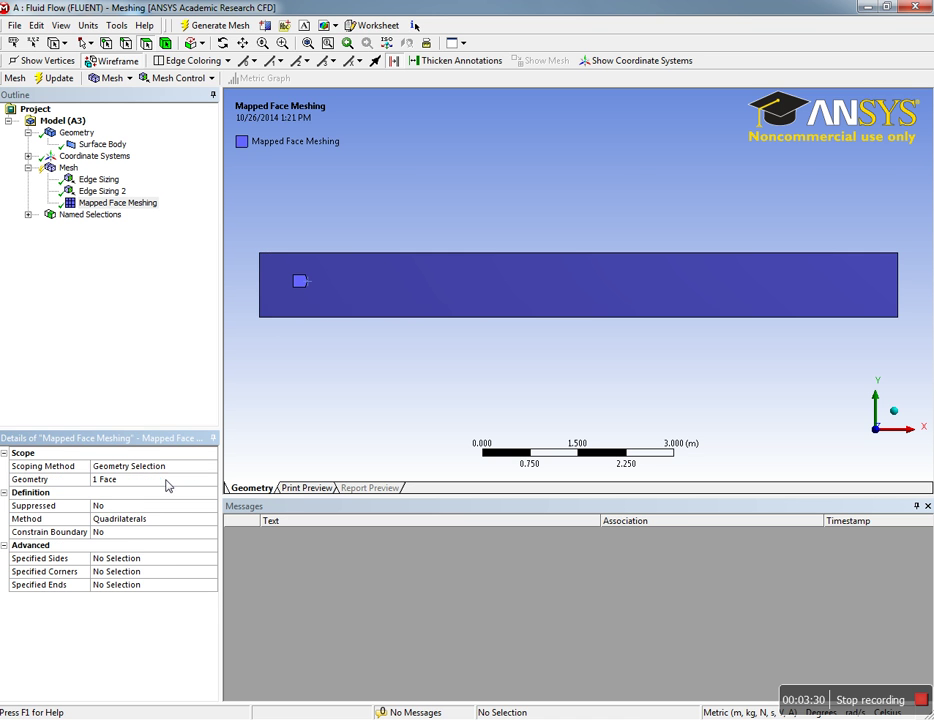
pyautogui.click(66, 168)
pyautogui.click(55, 78)
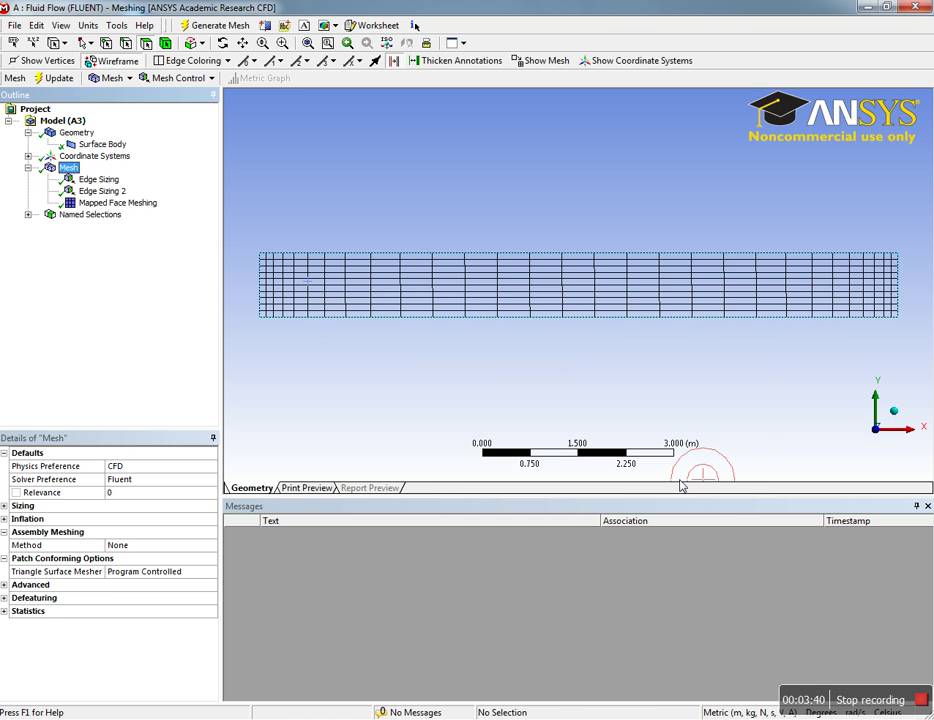
# Close the mesher and launch Fluent from the Setup cell with the default launcher options
pyautogui.click(915, 8)
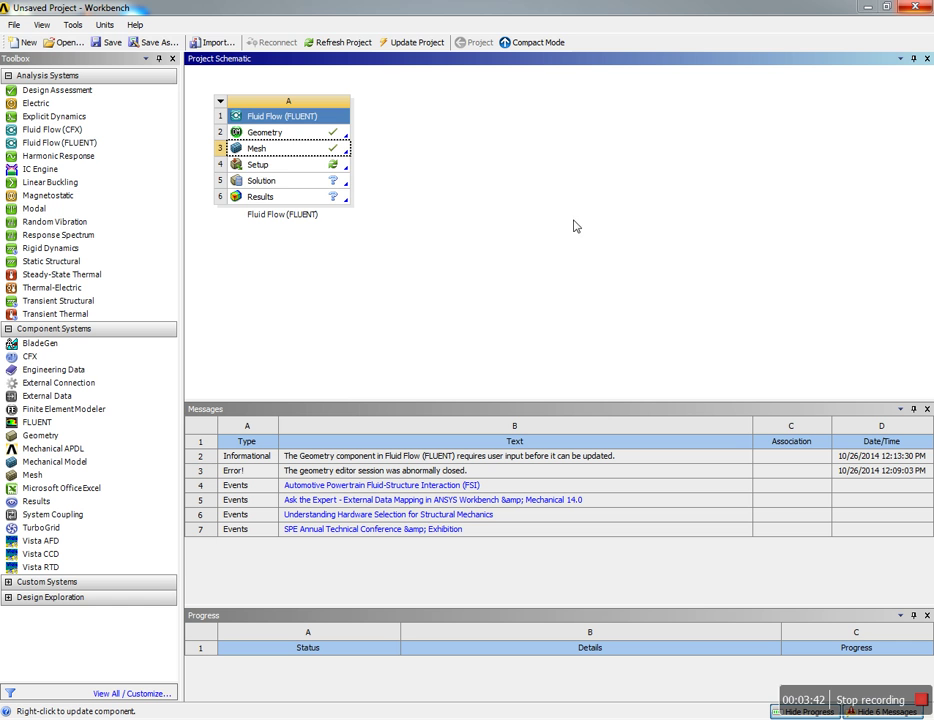
pyautogui.doubleClick(287, 167)
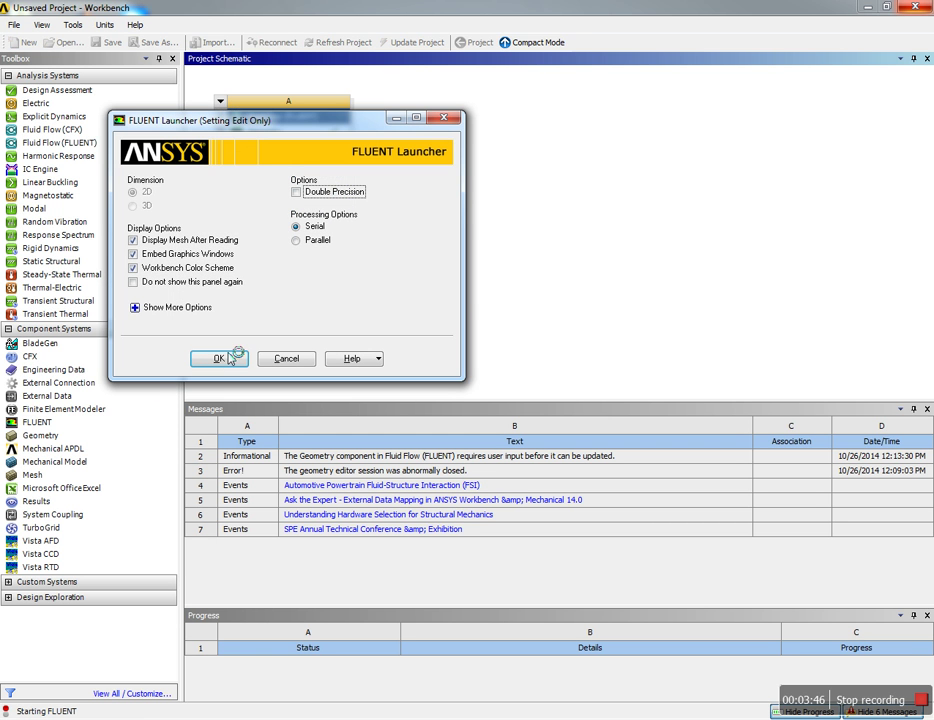
pyautogui.click(221, 360)
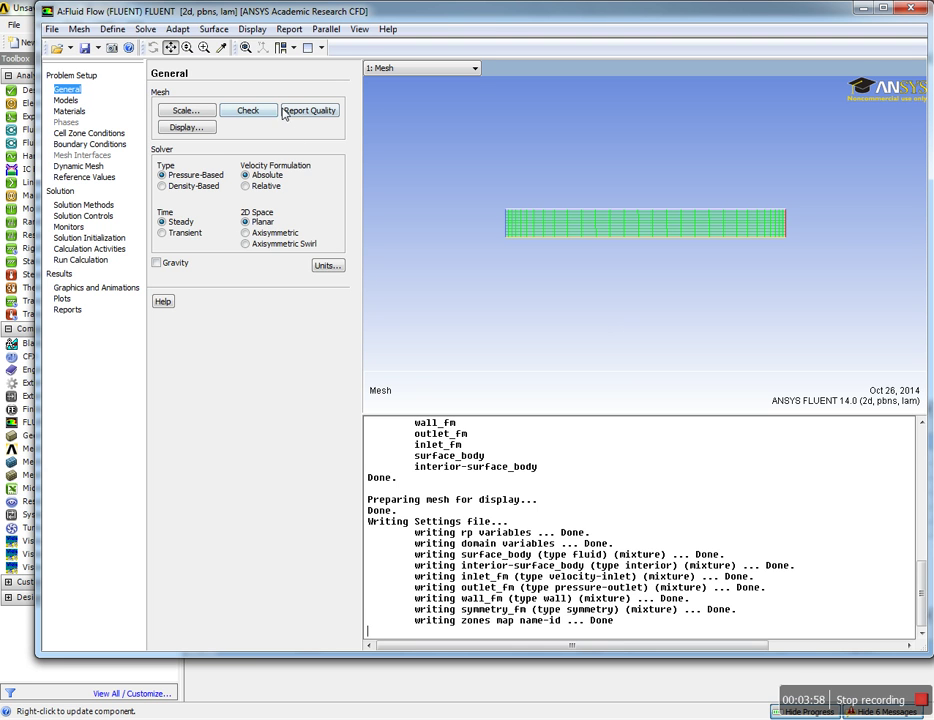
# Open the Models page and keep the Viscous model set to Laminar
pyautogui.click(66, 101)
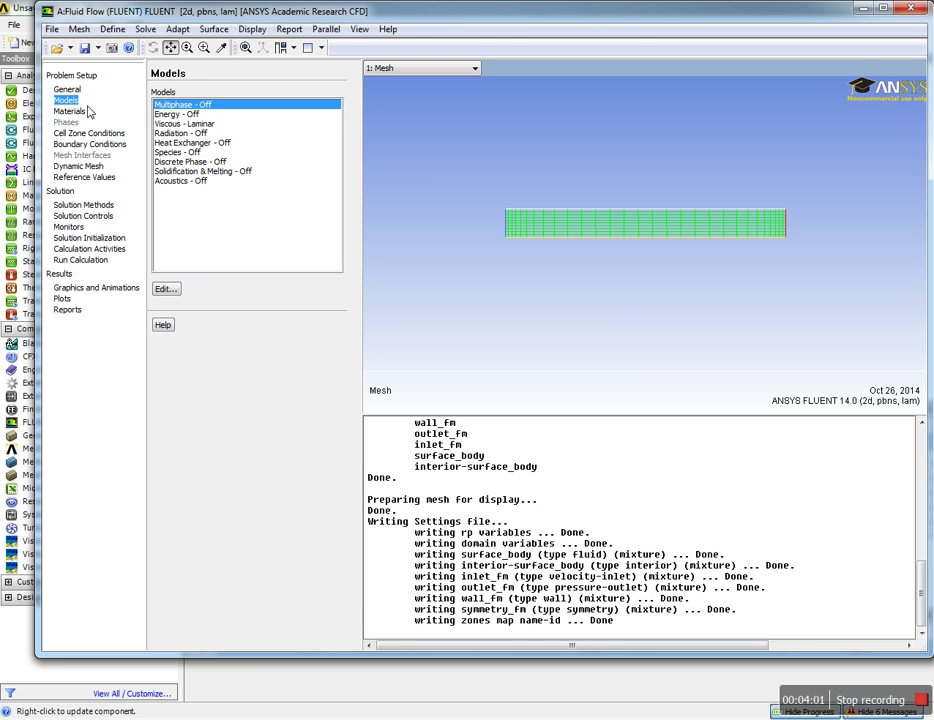
pyautogui.doubleClick(168, 124)
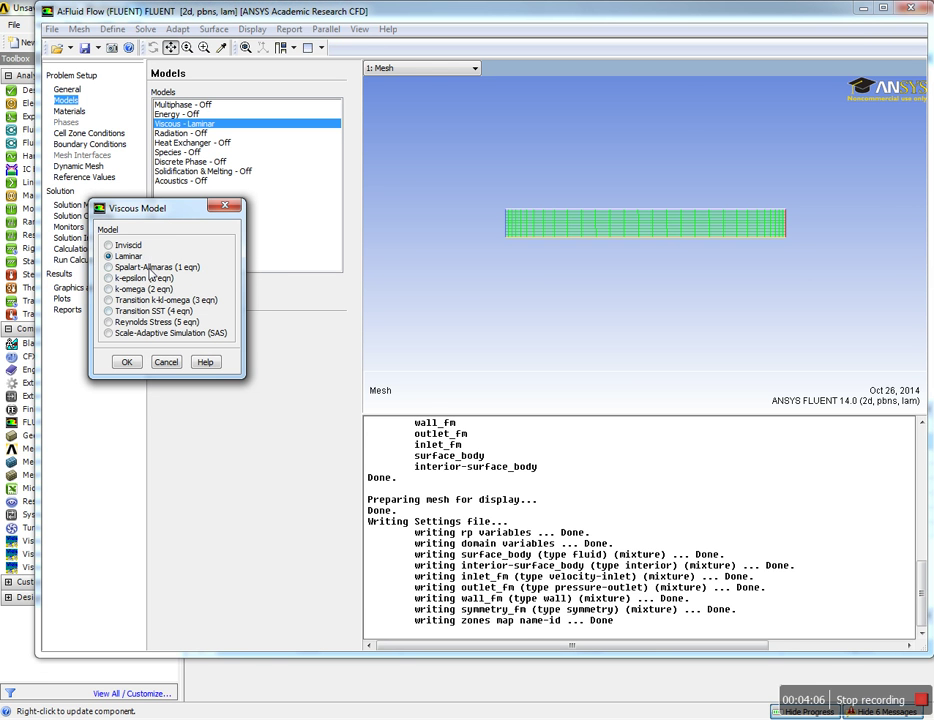
pyautogui.click(126, 361)
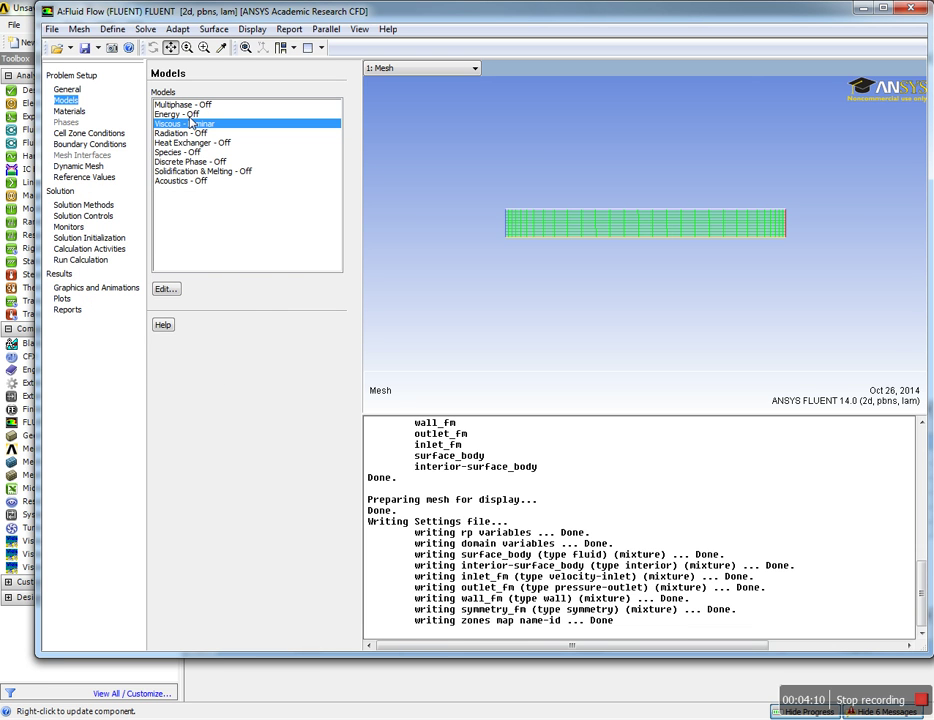
# Overwrite air with fluid-new, setting density 1 kg/m3 and viscosity 1 kg/m-s
pyautogui.click(68, 111)
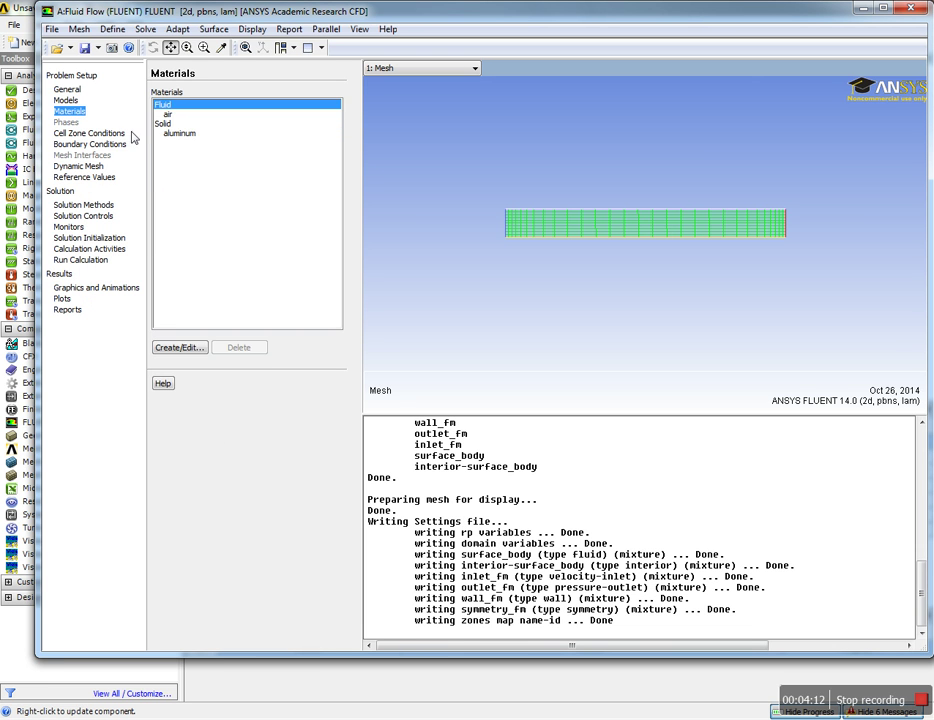
pyautogui.doubleClick(167, 116)
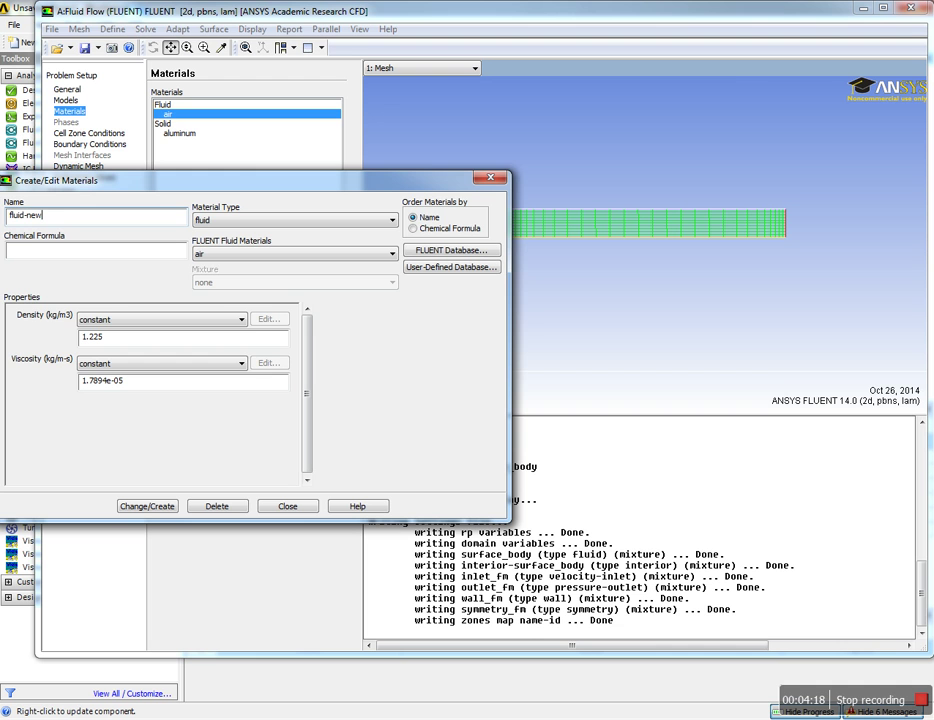
pyautogui.moveTo(104, 338); pyautogui.dragTo(80, 338)
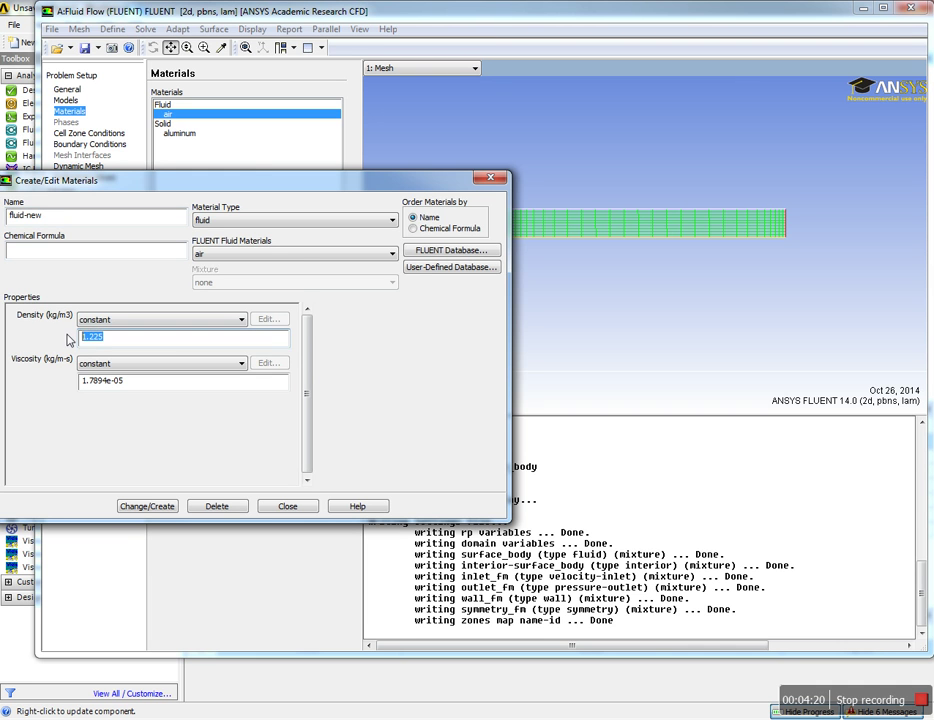
pyautogui.write('1')
pyautogui.moveTo(146, 385); pyautogui.dragTo(80, 385)
pyautogui.write('1')
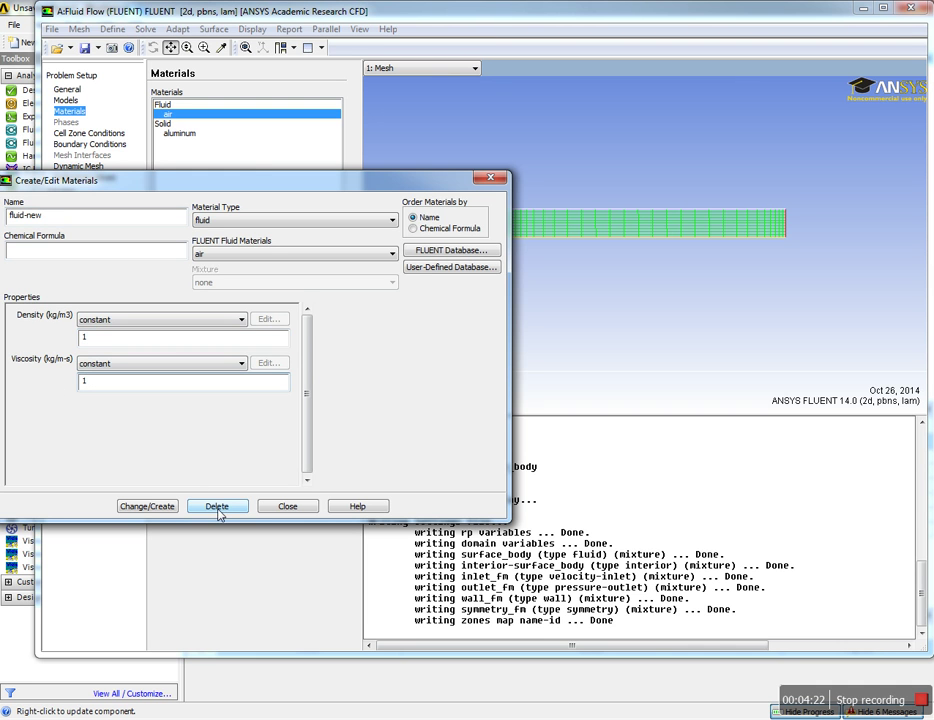
pyautogui.click(166, 511)
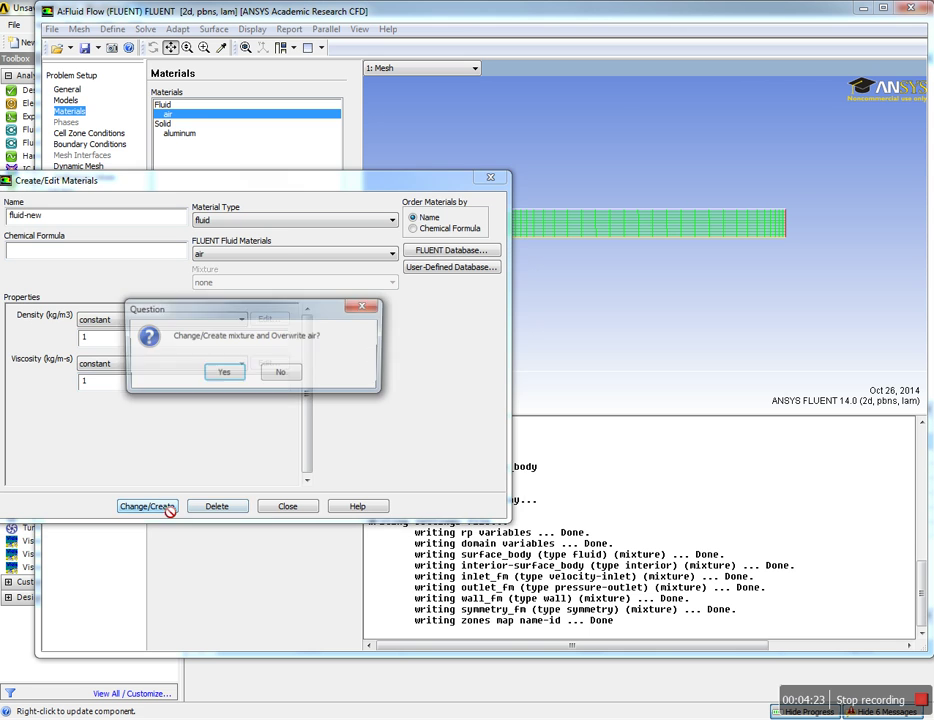
pyautogui.click(221, 372)
pyautogui.click(289, 507)
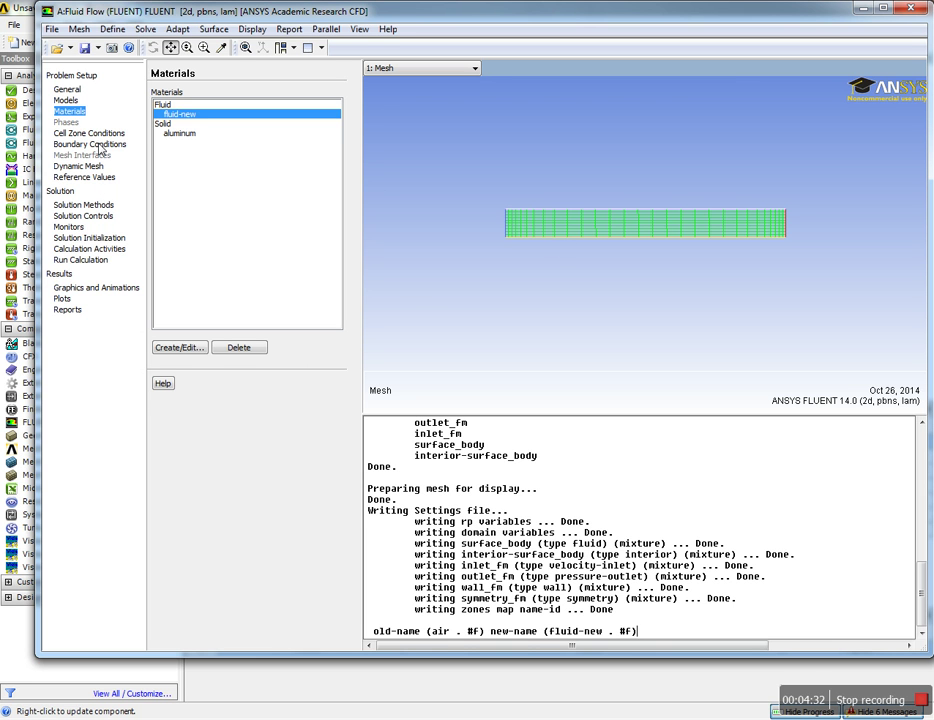
pyautogui.click(100, 146)
pyautogui.click(168, 105)
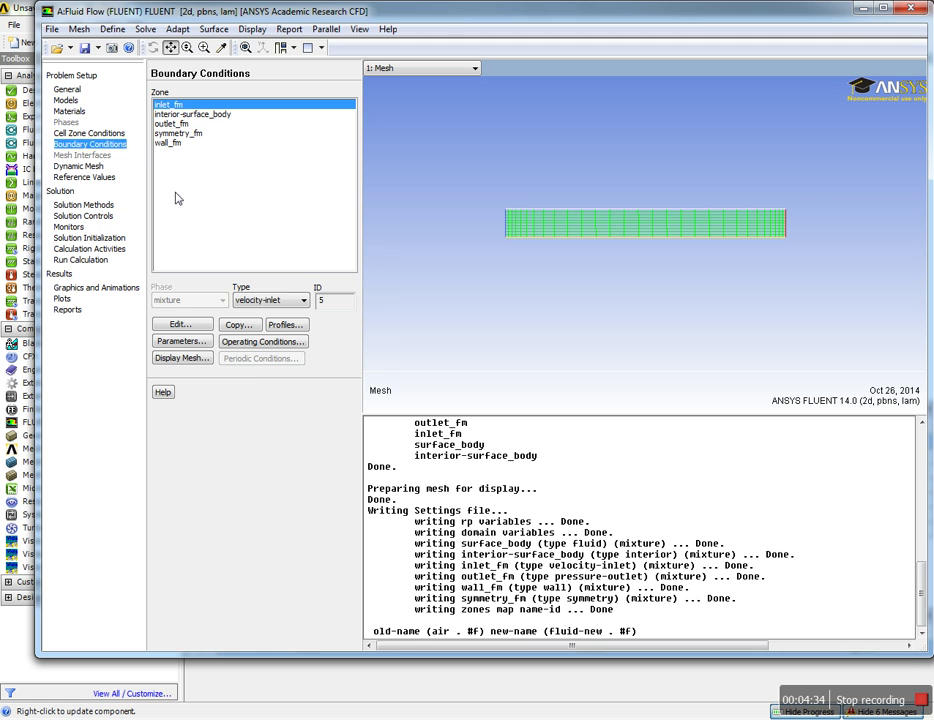
pyautogui.click(187, 326)
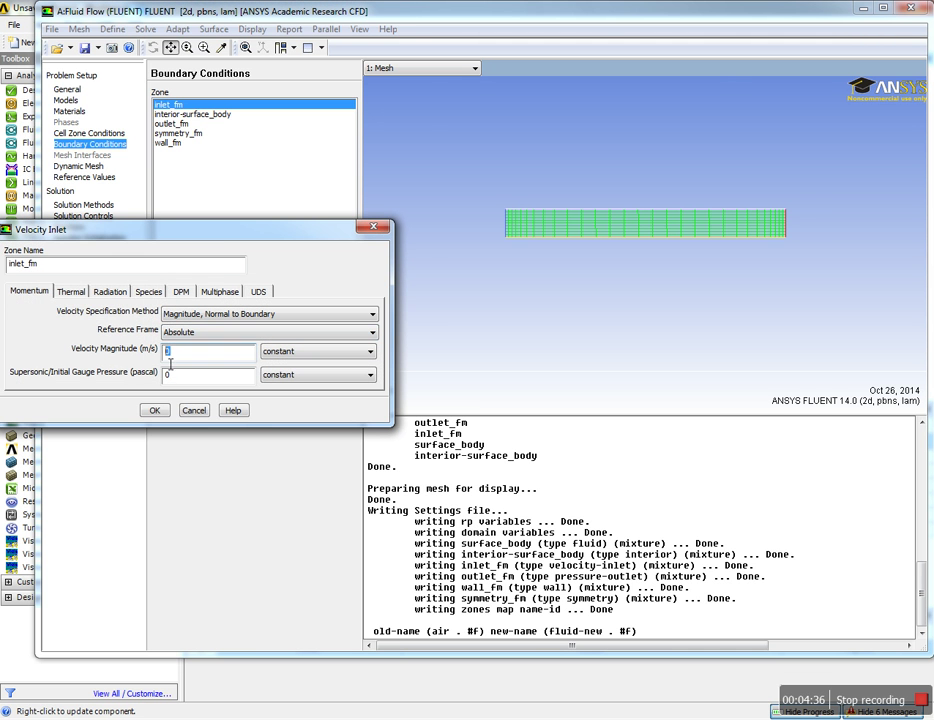
pyautogui.click(154, 410)
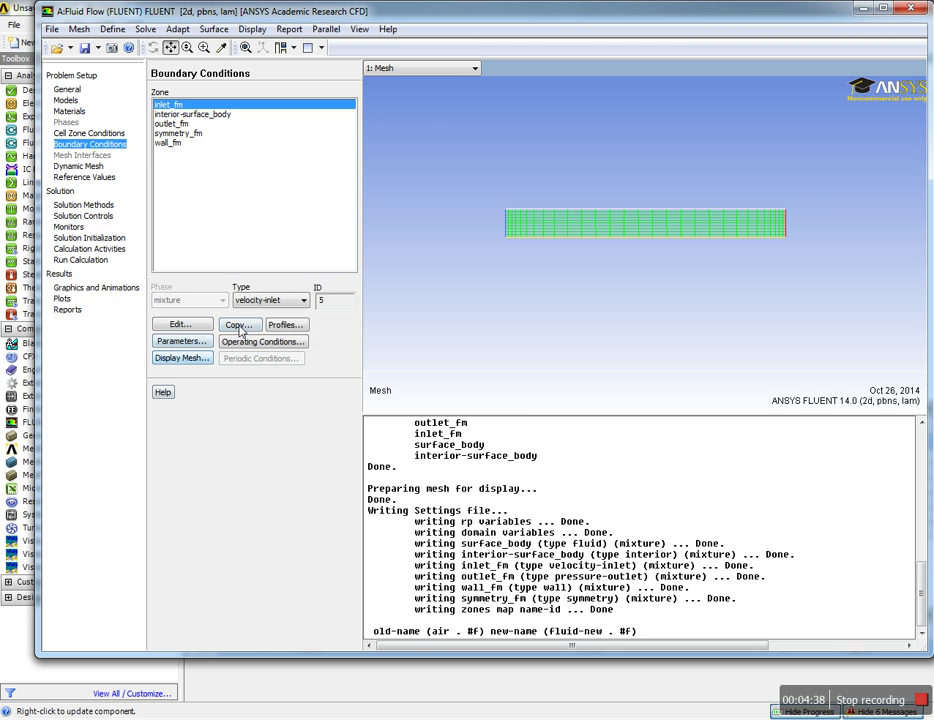
pyautogui.click(175, 123)
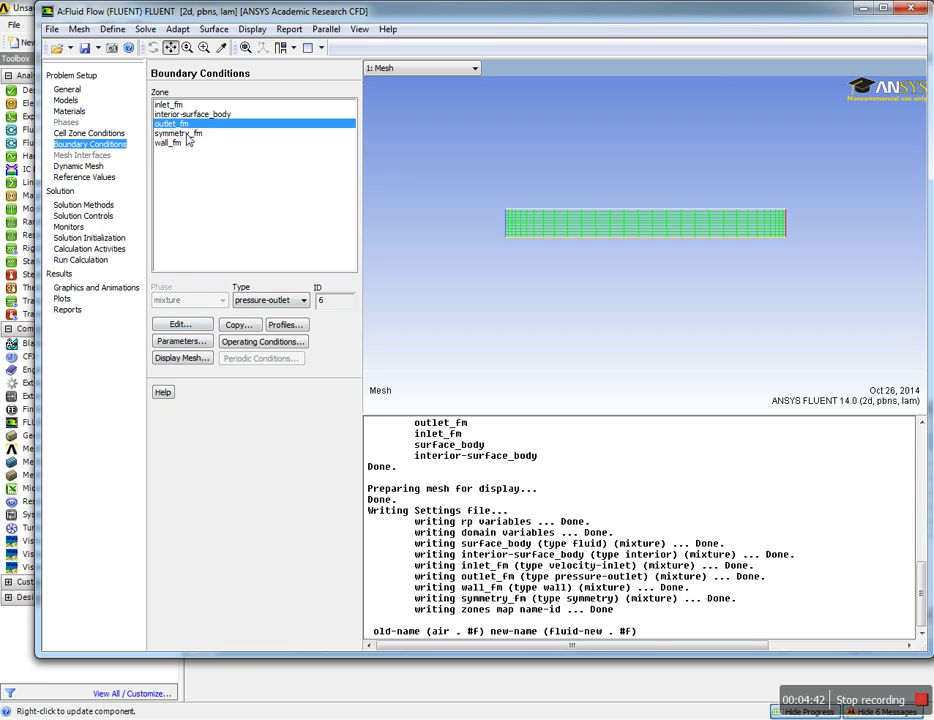
pyautogui.click(197, 321)
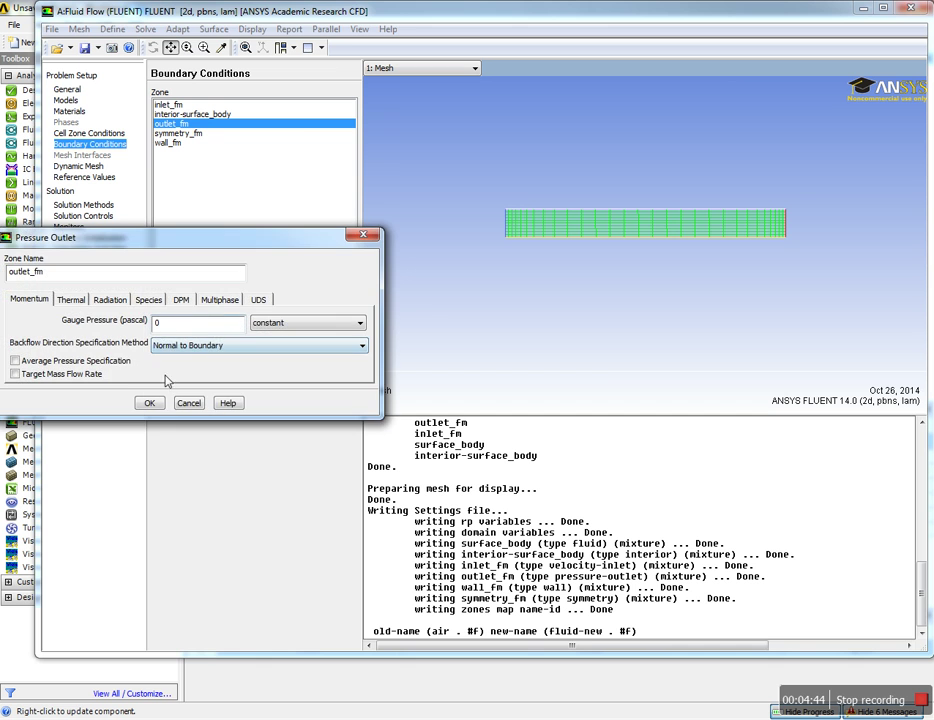
pyautogui.click(150, 402)
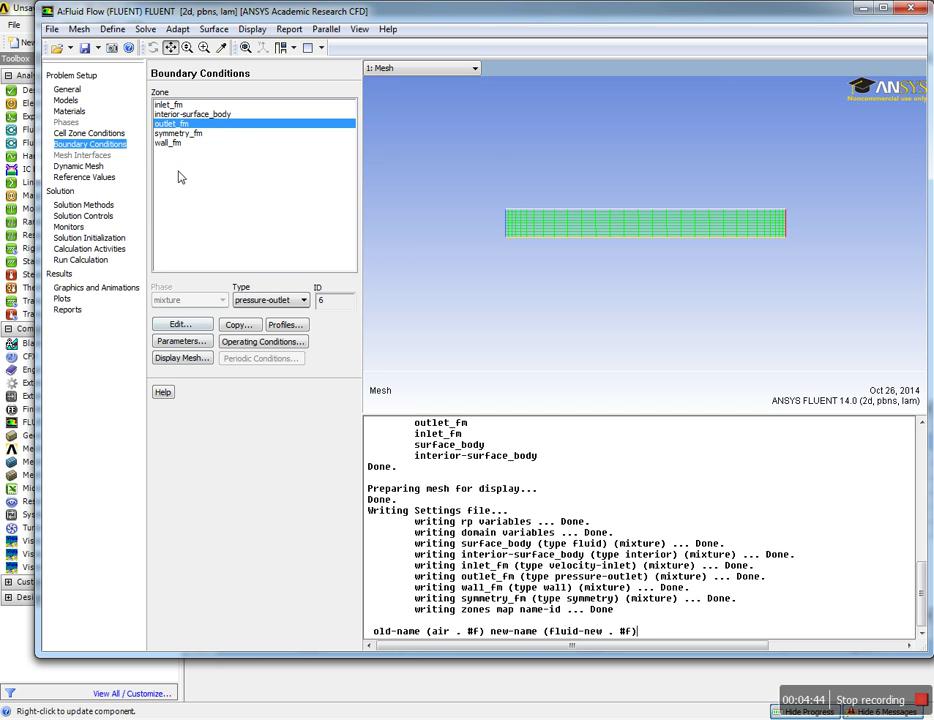
pyautogui.click(70, 228)
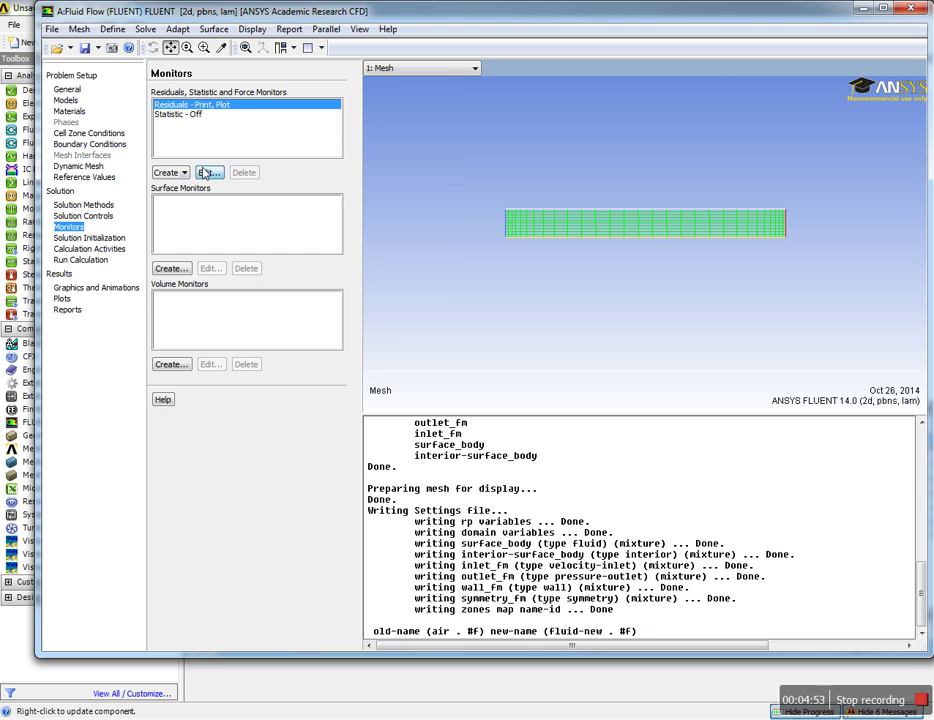
# Tighten the residual convergence criteria for the continuity and velocity equations
pyautogui.doubleClick(165, 104)
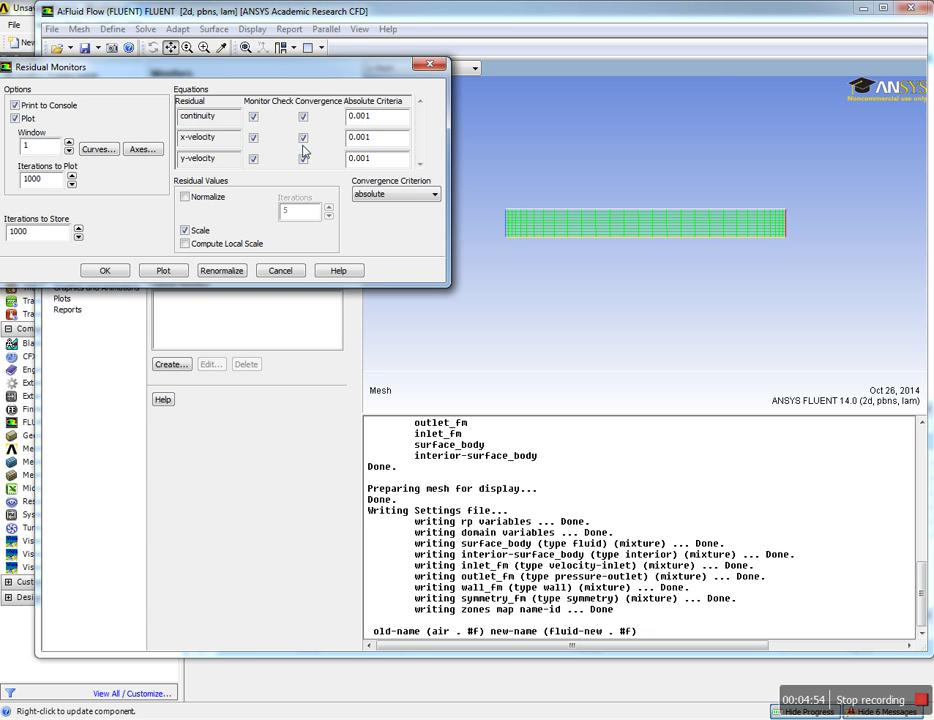
pyautogui.write('0')
pyautogui.click(363, 137)
pyautogui.click(366, 159)
pyautogui.write('0')
pyautogui.click(118, 273)
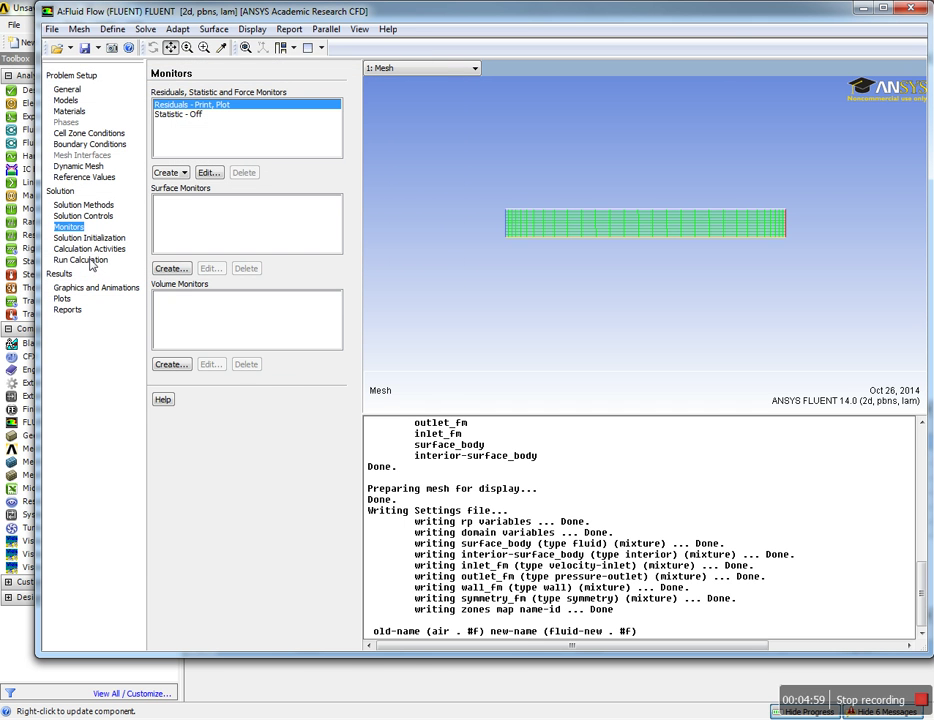
# Initialize the flow field using Hybrid Initialization
pyautogui.click(85, 238)
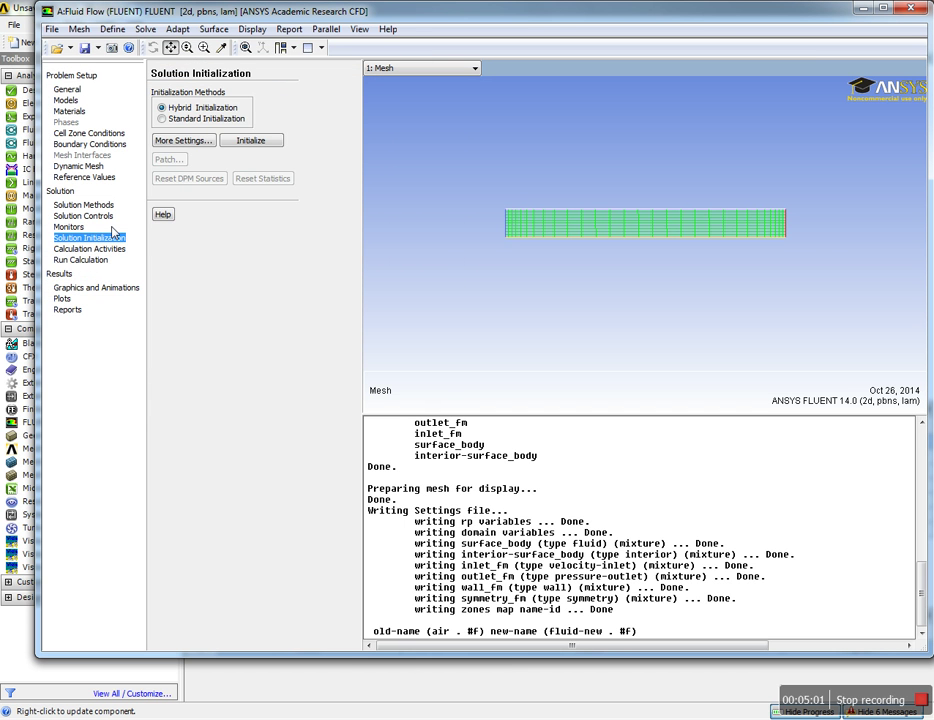
pyautogui.click(232, 142)
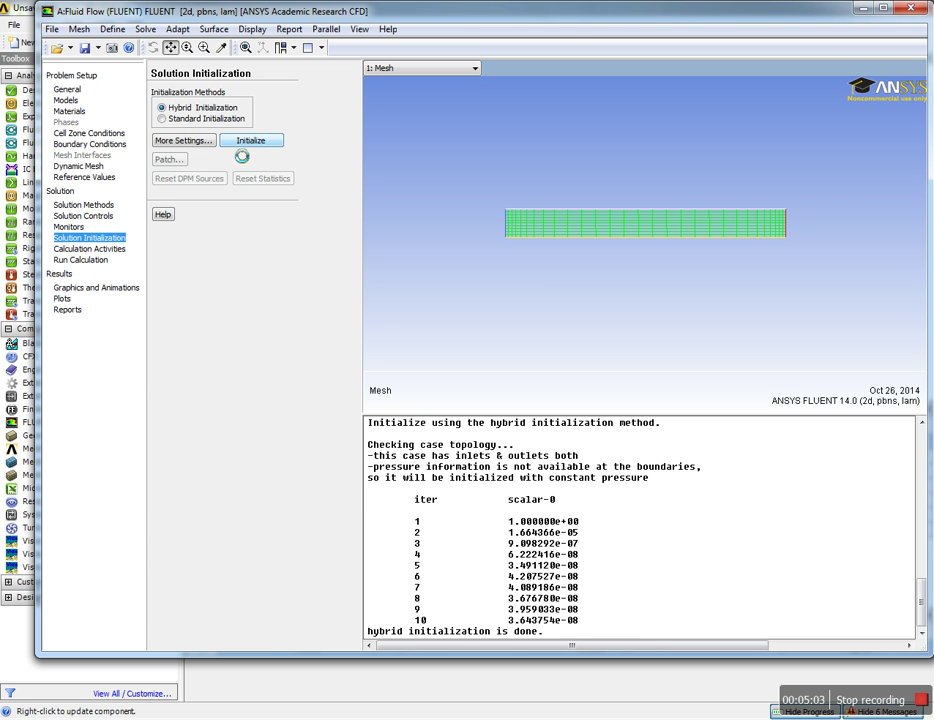
pyautogui.click(92, 260)
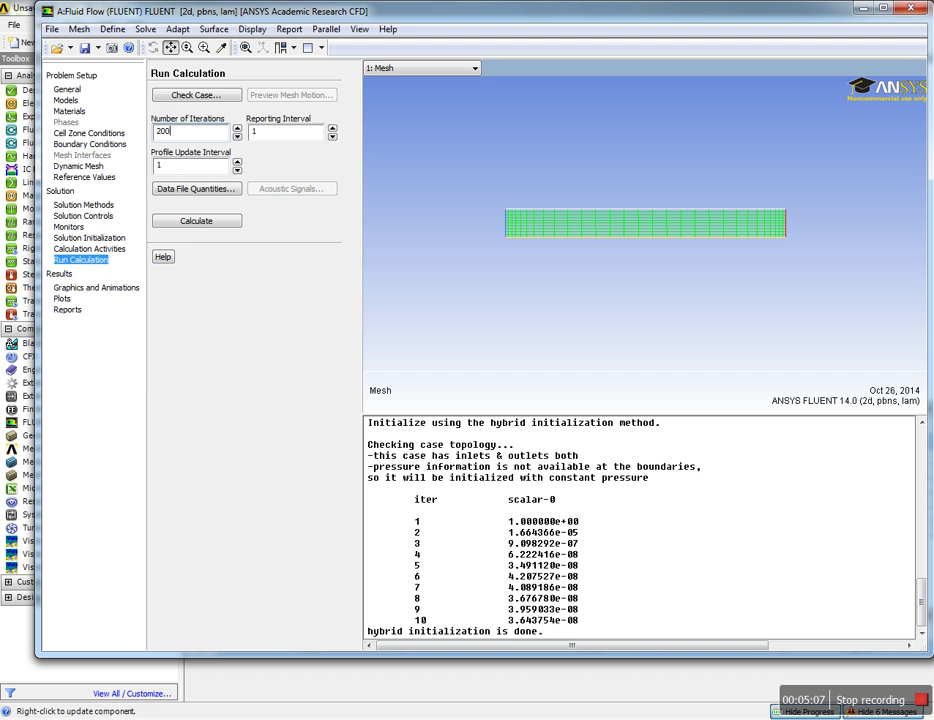
# Run 200 iterations and confirm the solution converged at iteration 53
pyautogui.click(187, 223)
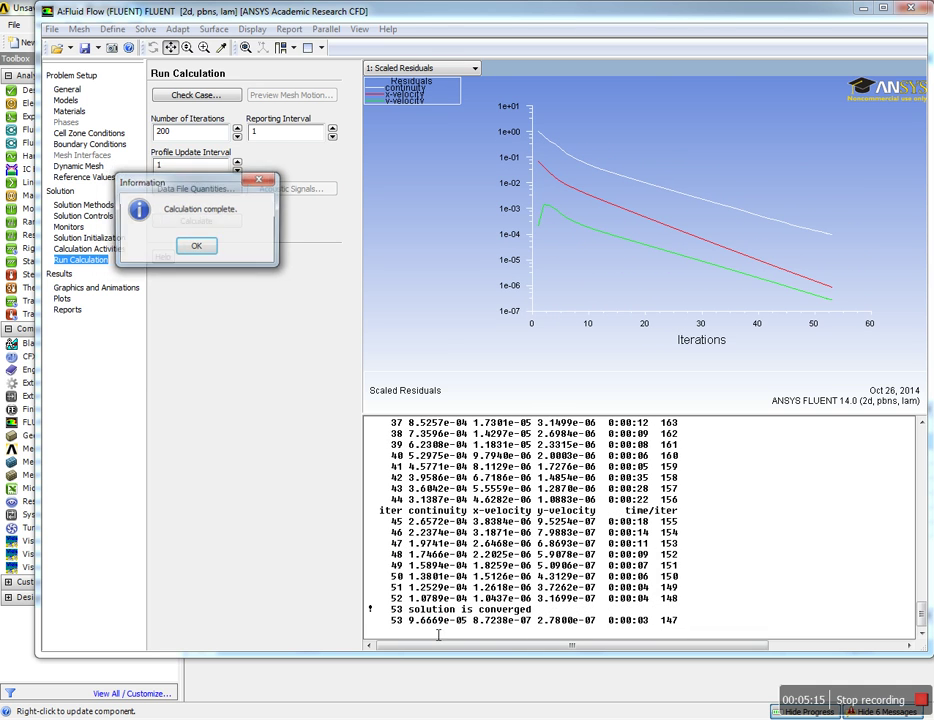
pyautogui.click(199, 245)
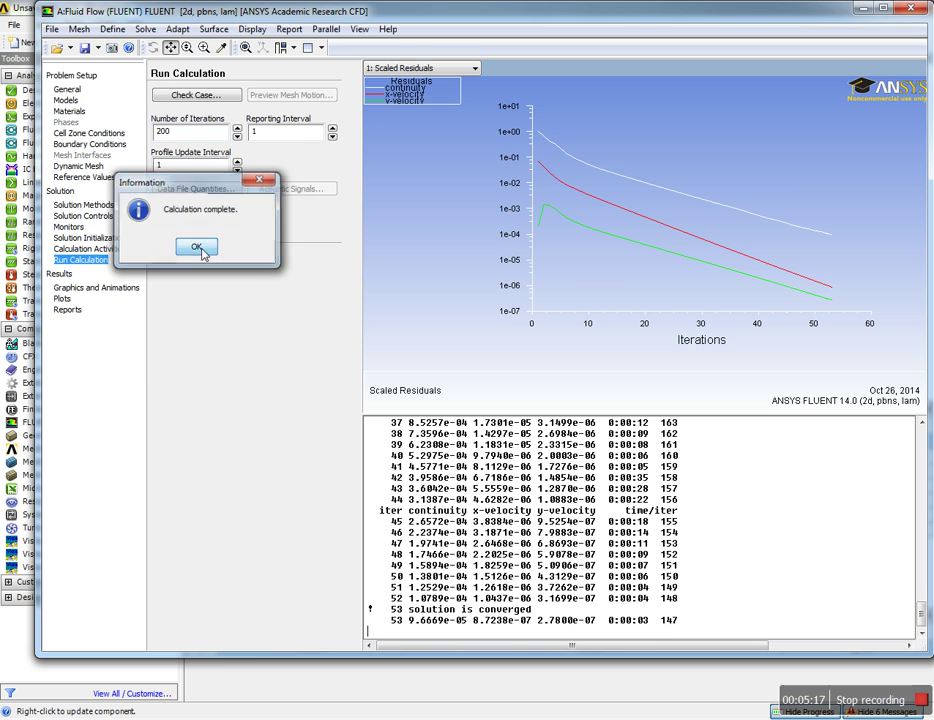
pyautogui.moveTo(539, 612); pyautogui.dragTo(418, 611)
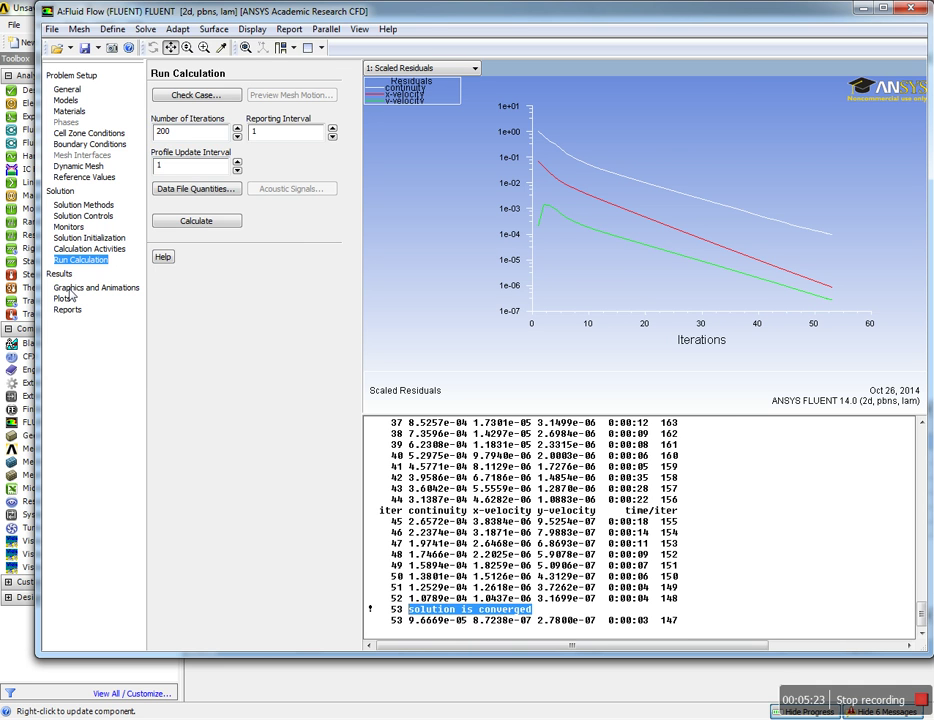
pyautogui.click(70, 288)
# Display filled velocity-magnitude contours, ranging from 0 to 1.49 m/s
pyautogui.click(199, 116)
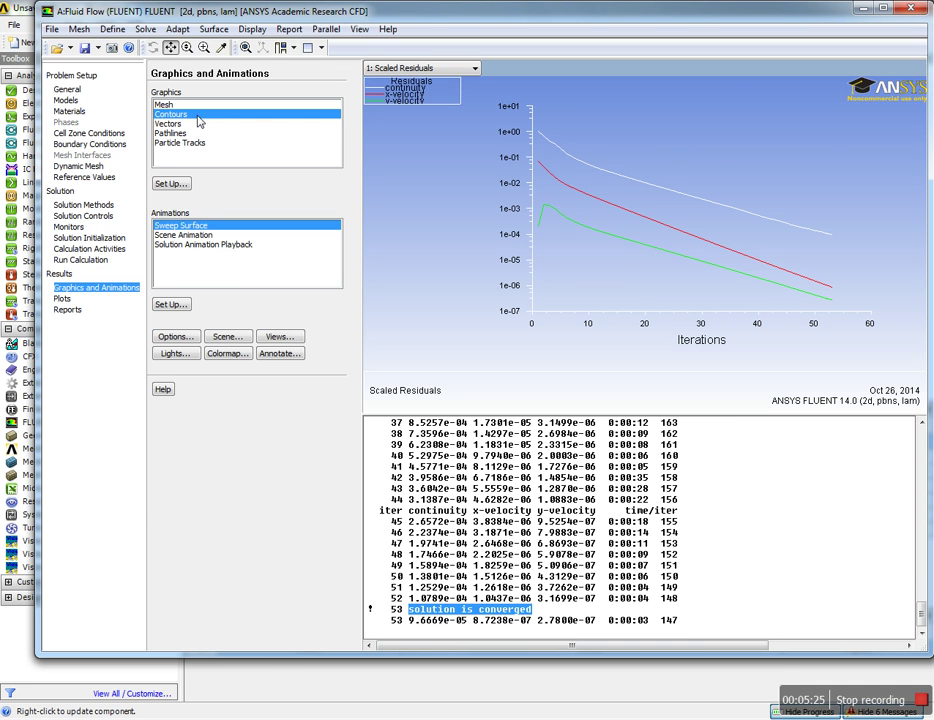
pyautogui.click(172, 183)
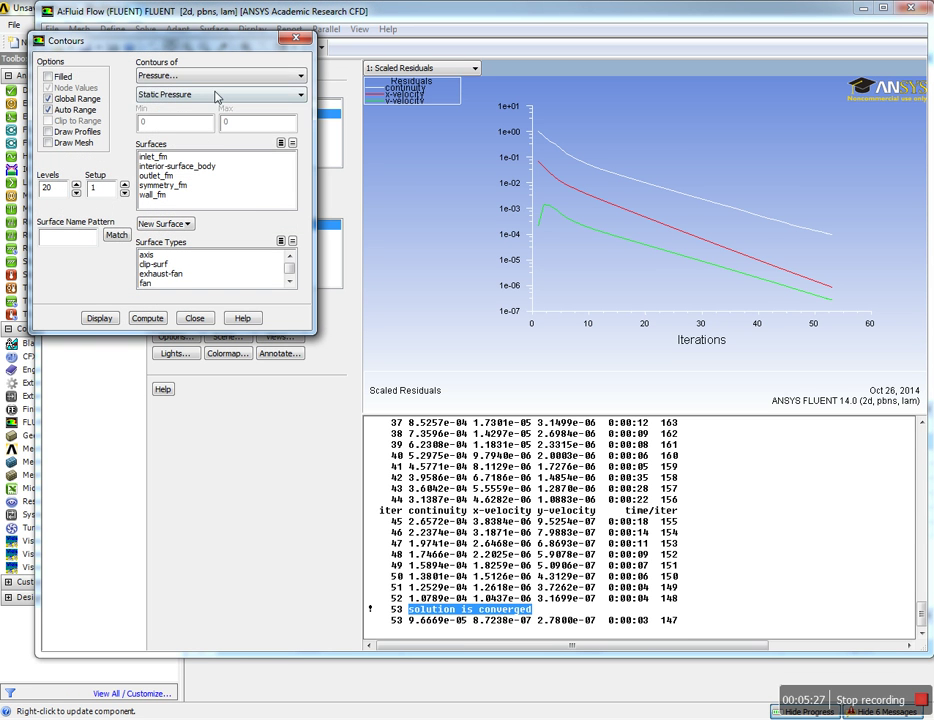
pyautogui.click(219, 76)
pyautogui.click(207, 119)
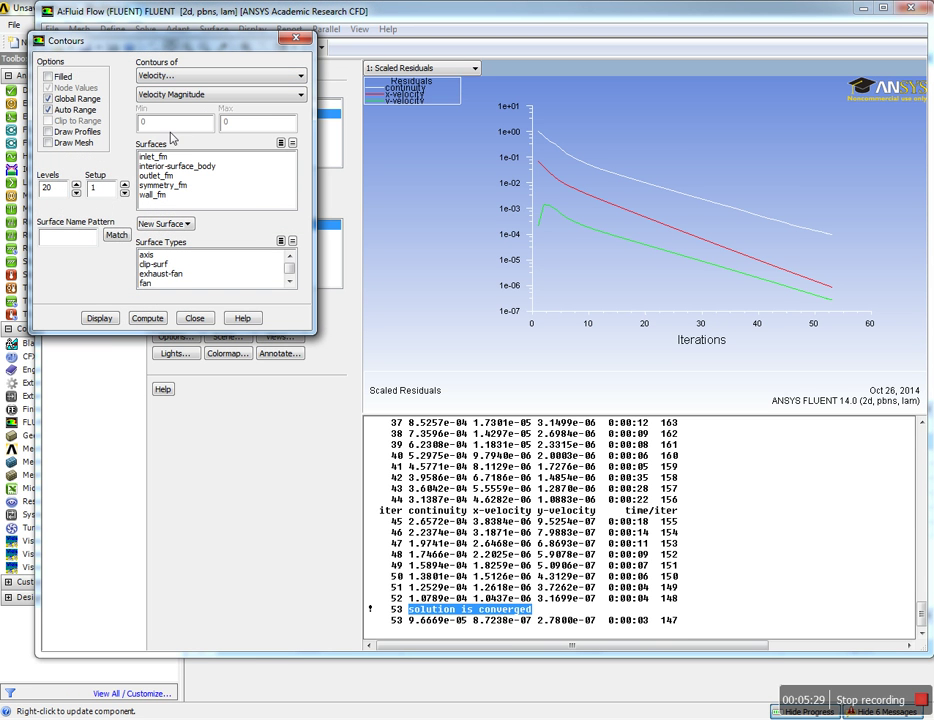
pyautogui.click(100, 318)
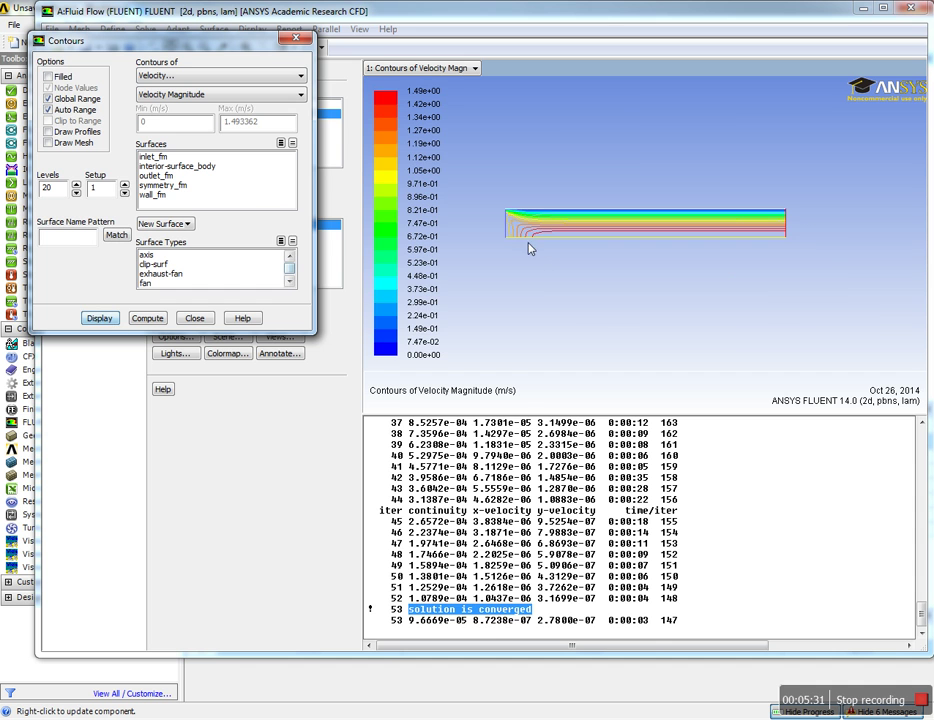
pyautogui.click(43, 76)
pyautogui.click(100, 318)
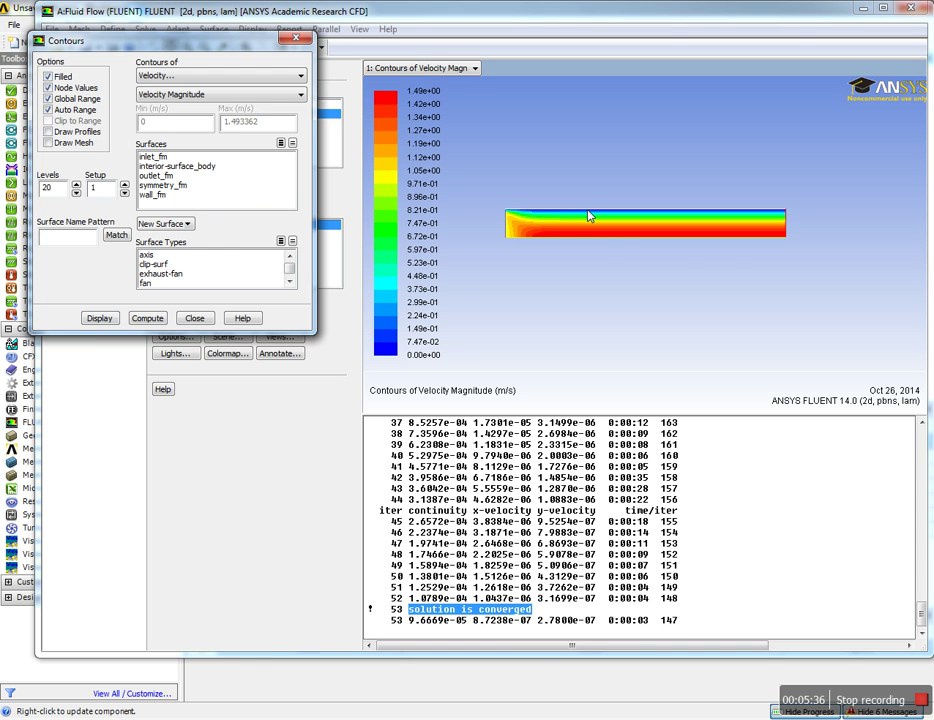
pyautogui.click(197, 319)
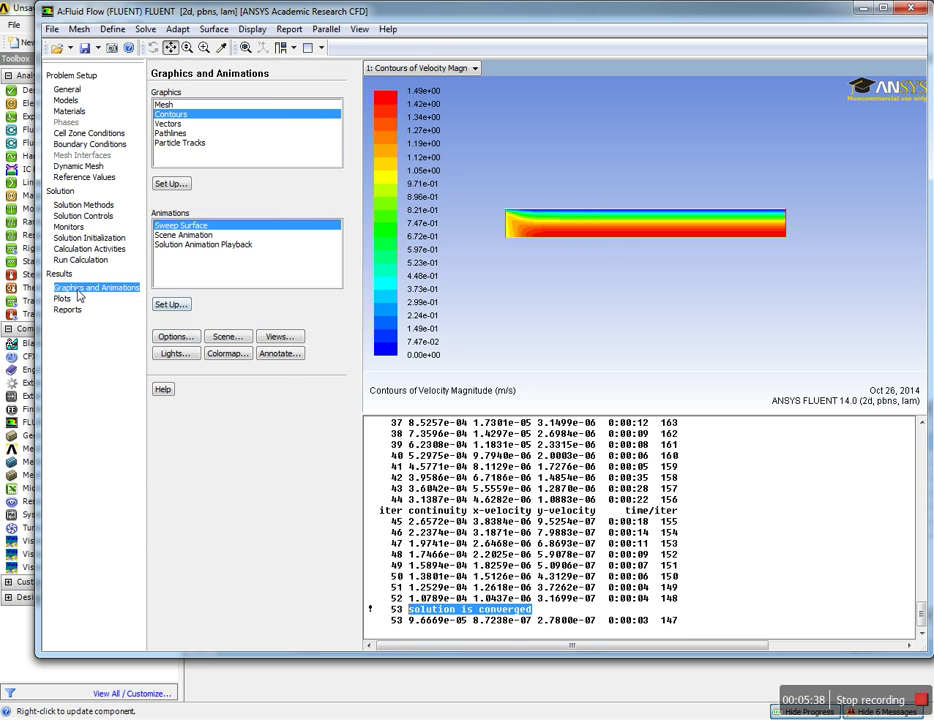
# Plot velocity magnitude on inlet_fm and outlet_fm along plot direction X=0, Y=1
pyautogui.click(62, 299)
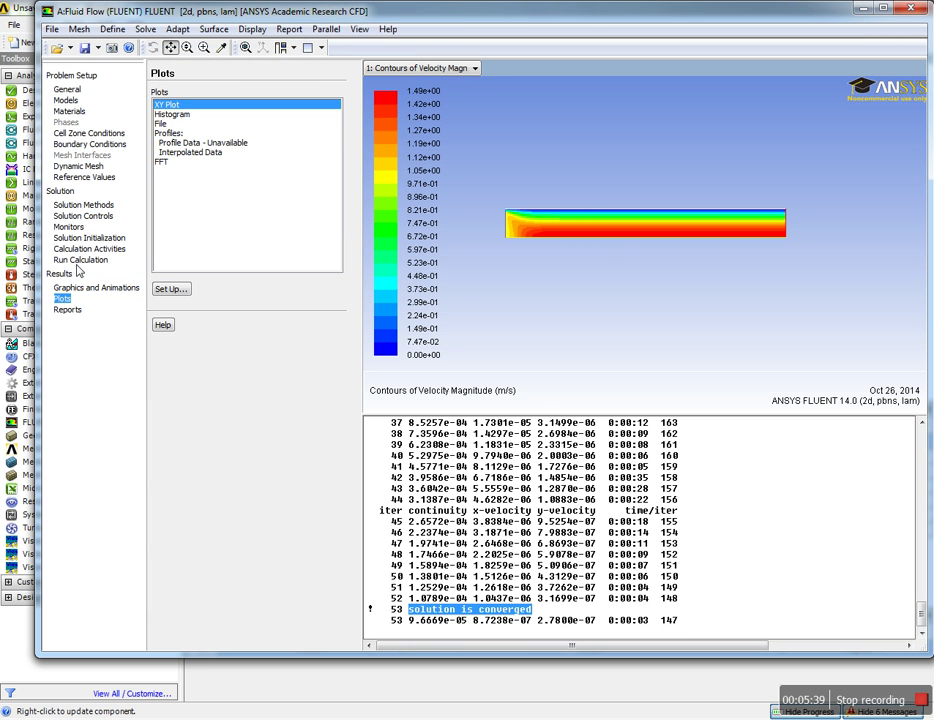
pyautogui.click(171, 289)
pyautogui.click(192, 206)
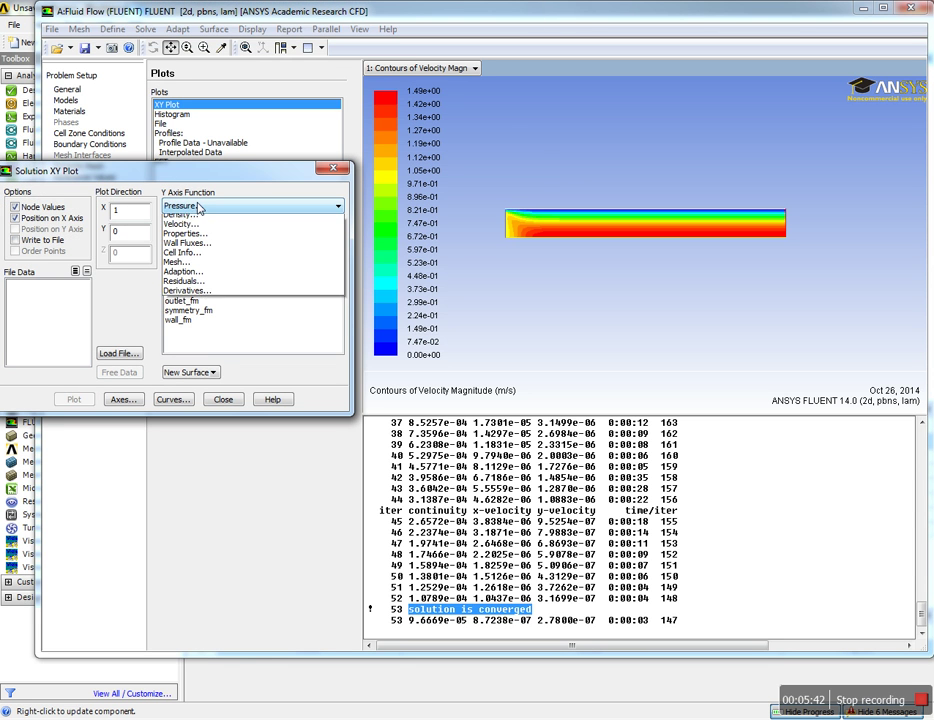
pyautogui.click(198, 240)
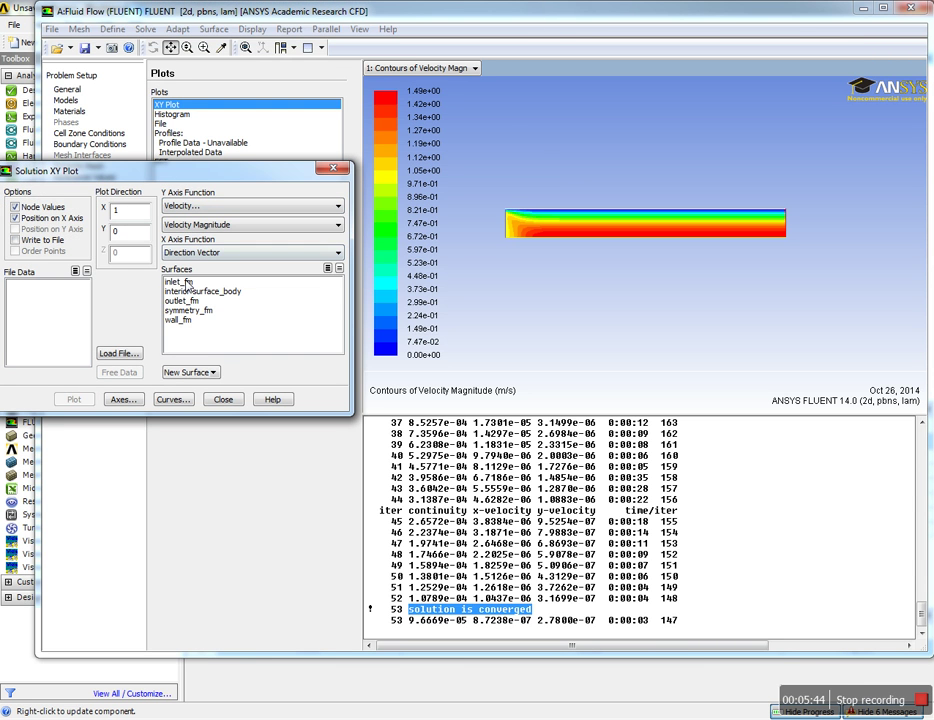
pyautogui.click(185, 283)
pyautogui.click(182, 300)
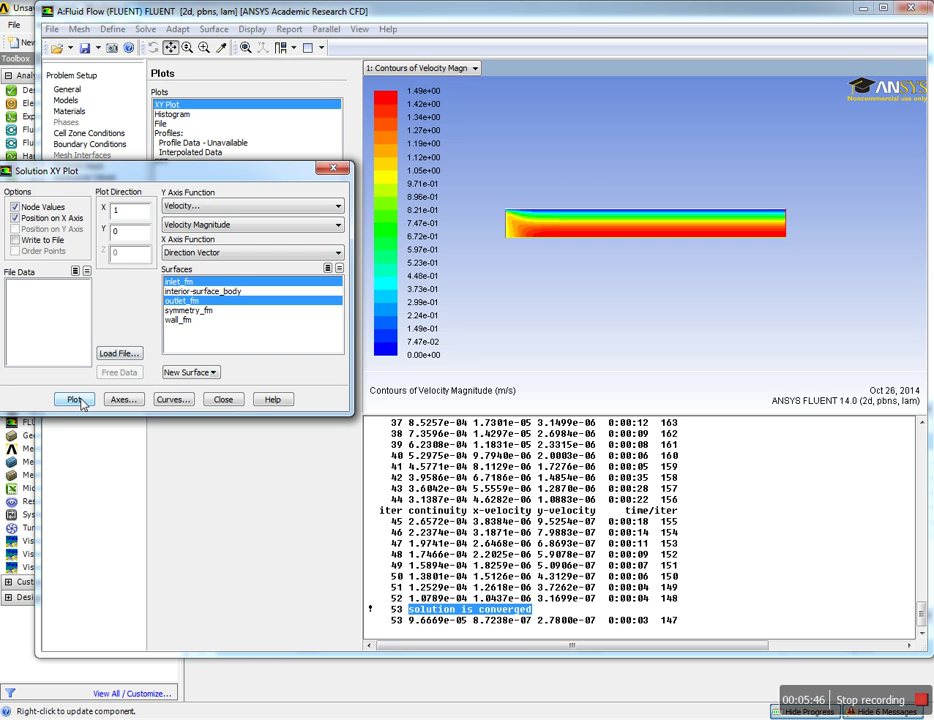
pyautogui.doubleClick(135, 211)
pyautogui.write('0')
pyautogui.press('BackSpace')
pyautogui.write('1')
pyautogui.click(74, 399)
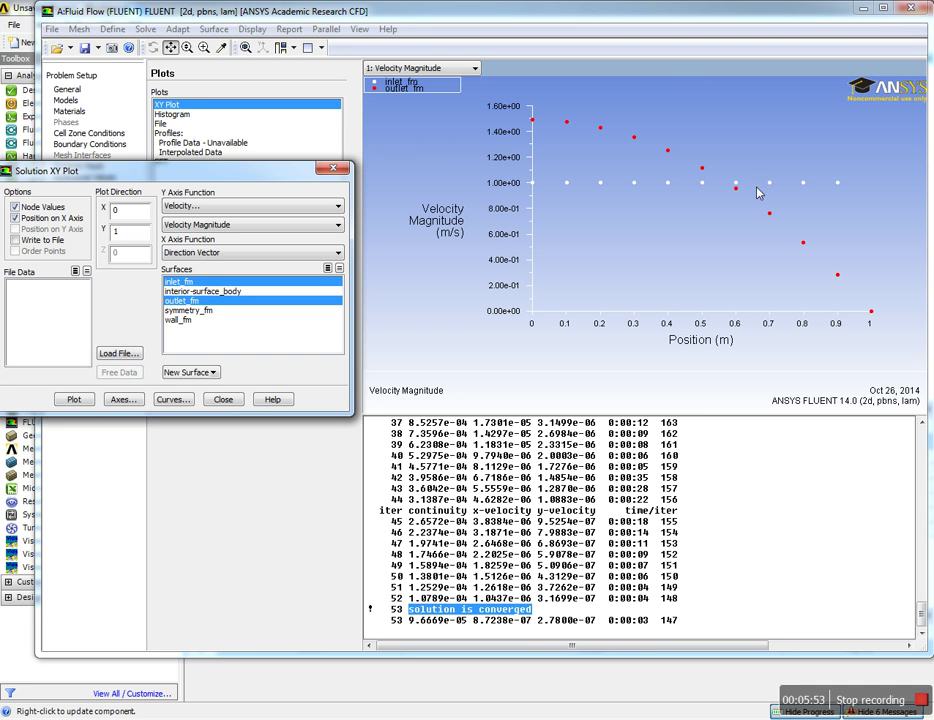
pyautogui.click(208, 375)
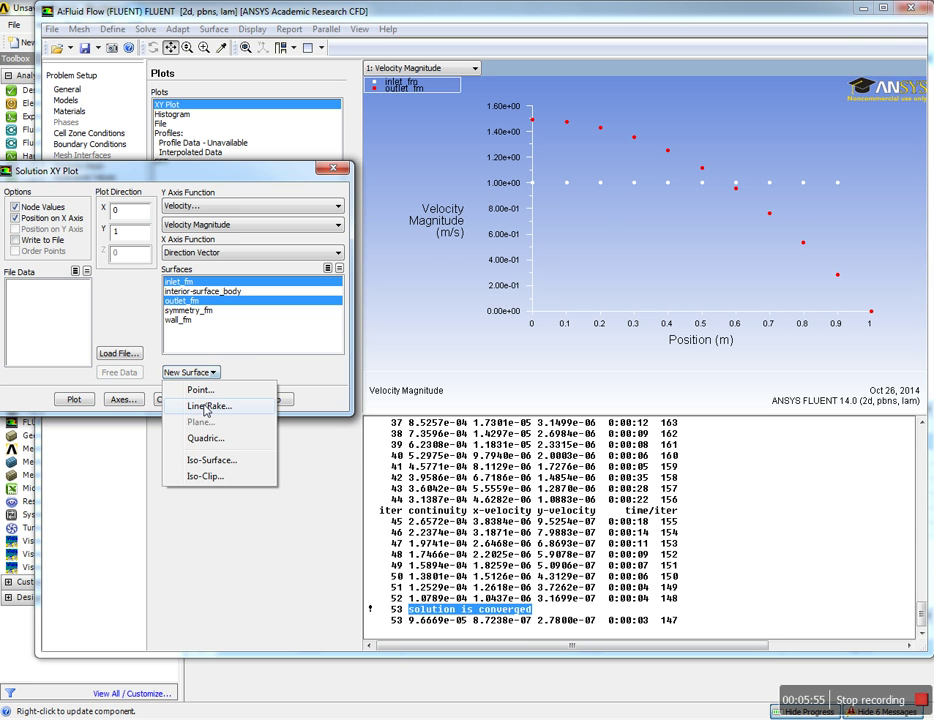
# Create line surfaces line-5, line-6 and line-7 at x = 0.2, 0.4 and 0.6 m
pyautogui.click(205, 402)
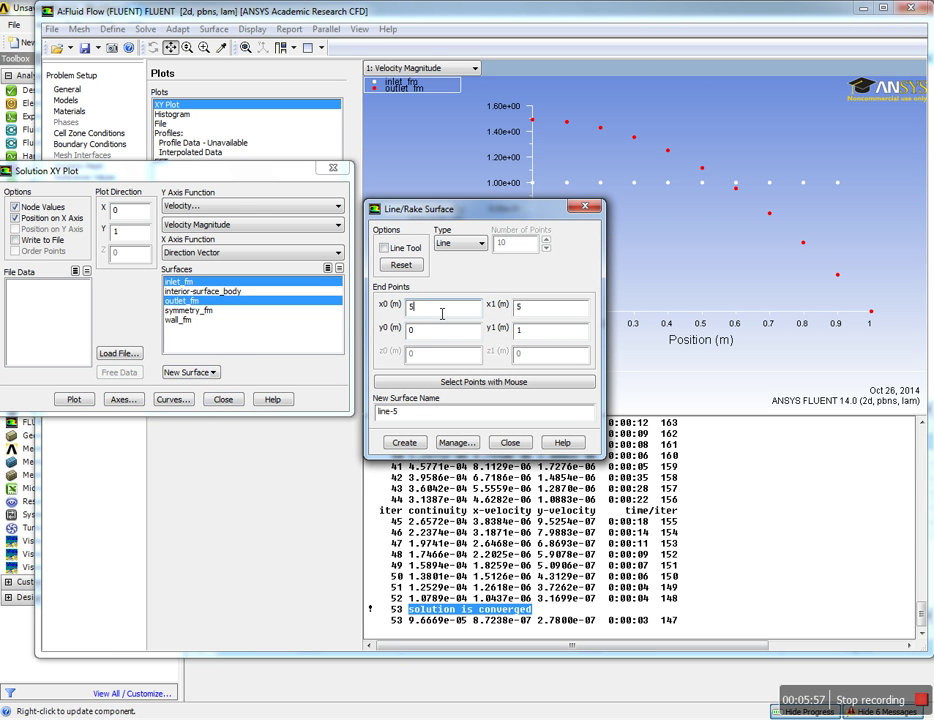
pyautogui.moveTo(442, 313); pyautogui.dragTo(392, 309)
pyautogui.press('Tab')
pyautogui.write('0.2')
pyautogui.click(403, 442)
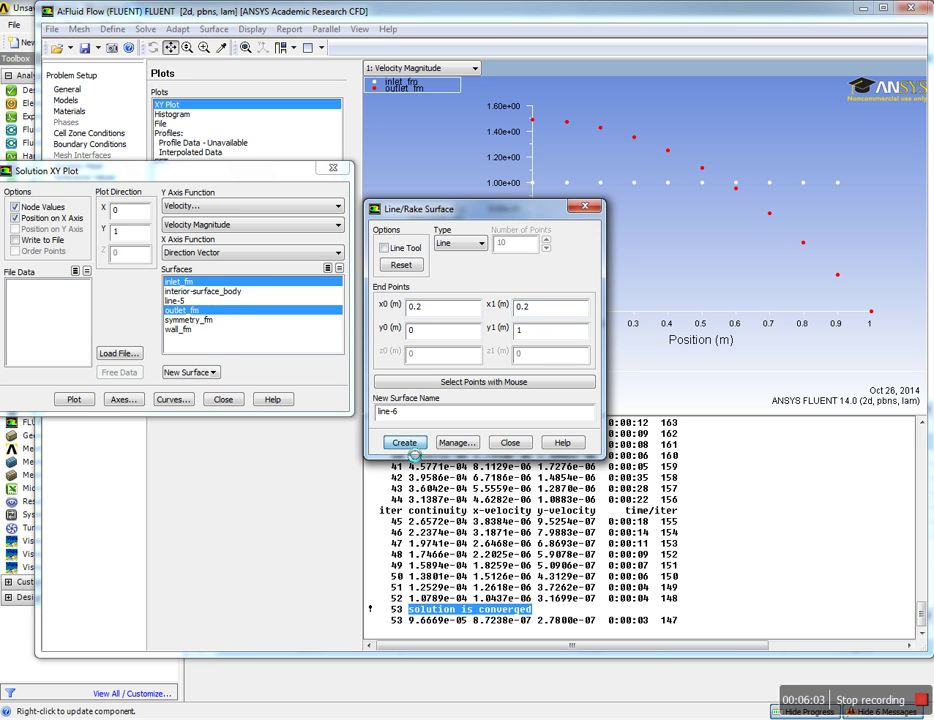
pyautogui.moveTo(442, 308); pyautogui.dragTo(392, 305)
pyautogui.write('0.4')
pyautogui.press('Tab')
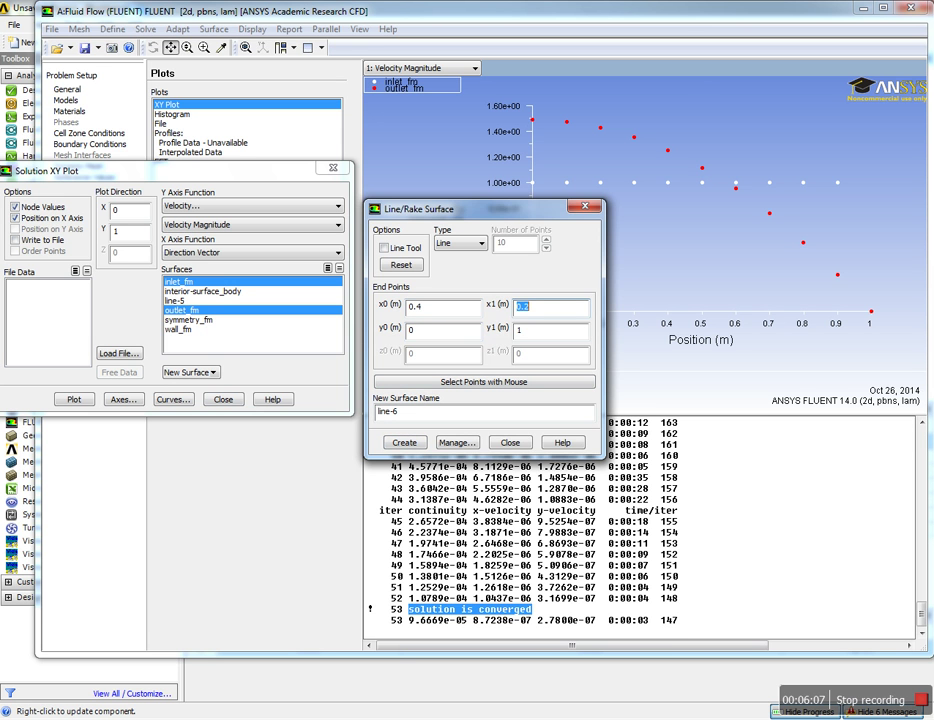
pyautogui.click(404, 442)
pyautogui.doubleClick(436, 316)
pyautogui.write('0')
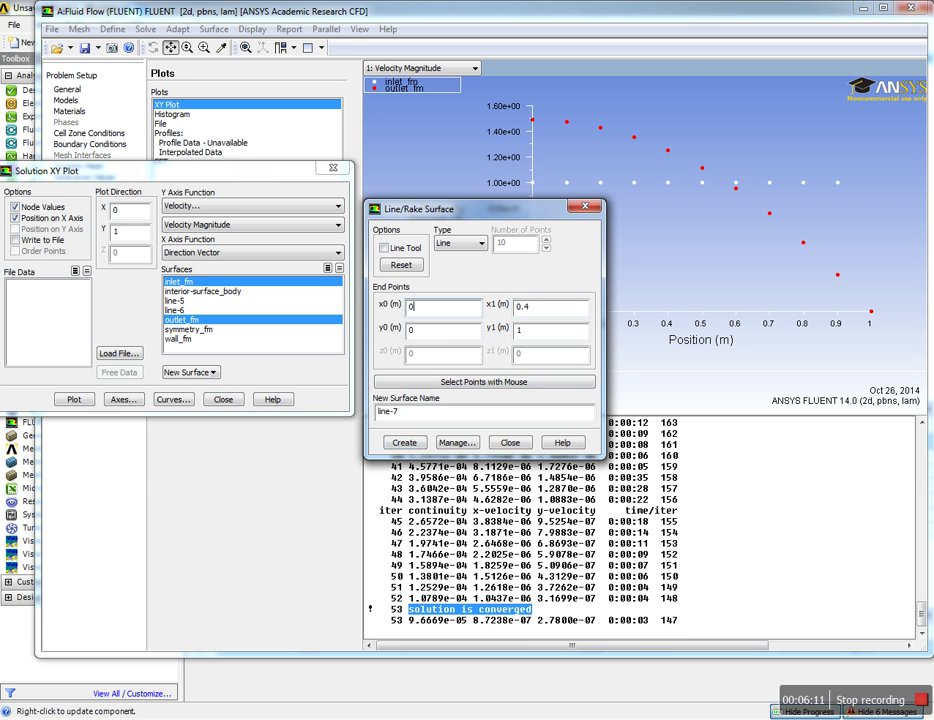
pyautogui.press('Tab')
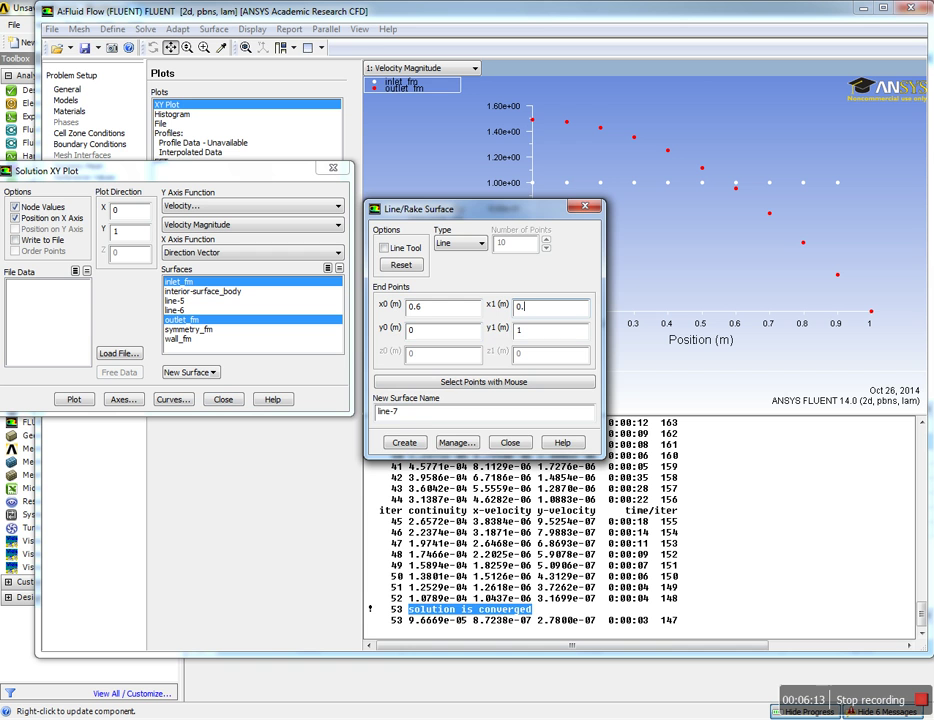
pyautogui.write('0.6')
pyautogui.click(404, 442)
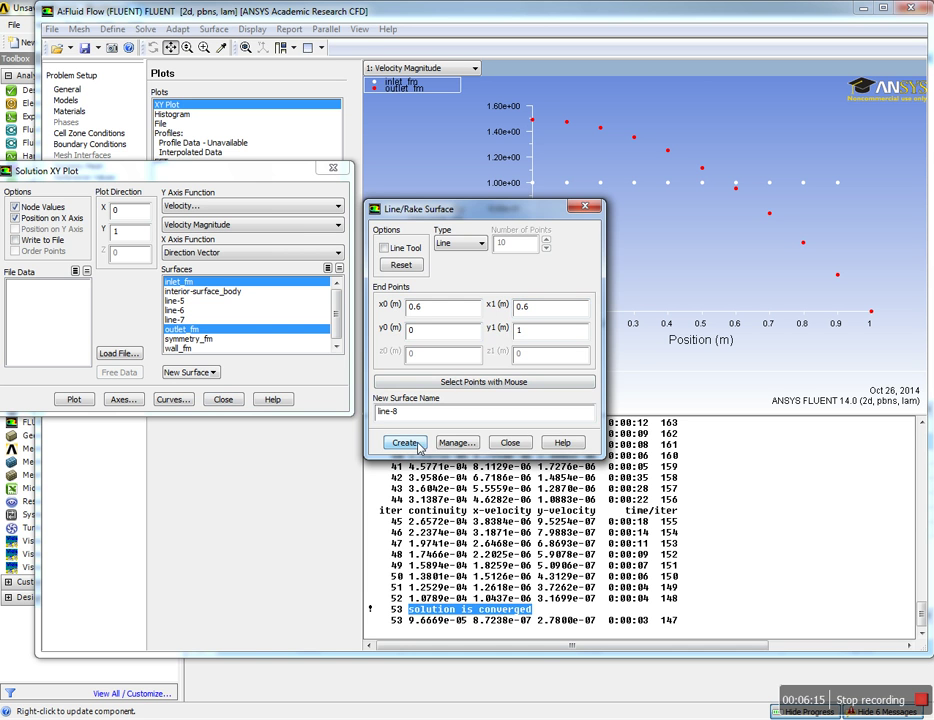
pyautogui.click(510, 442)
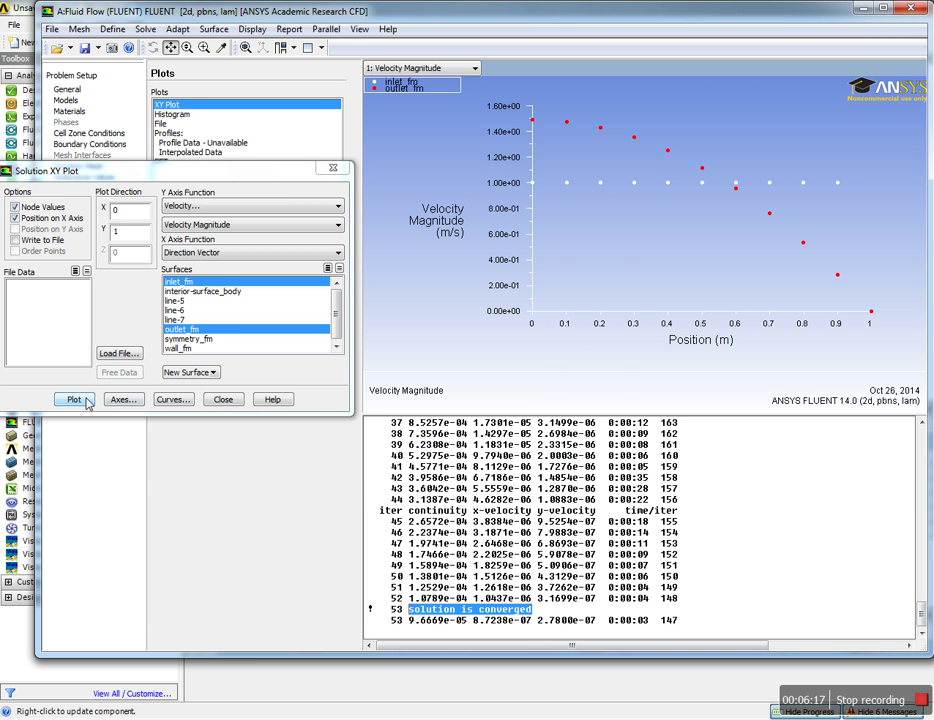
# Replot velocity magnitude with line-5, line-6 and line-7 added to inlet_fm and outlet_fm
pyautogui.click(185, 300)
pyautogui.click(190, 310)
pyautogui.click(195, 320)
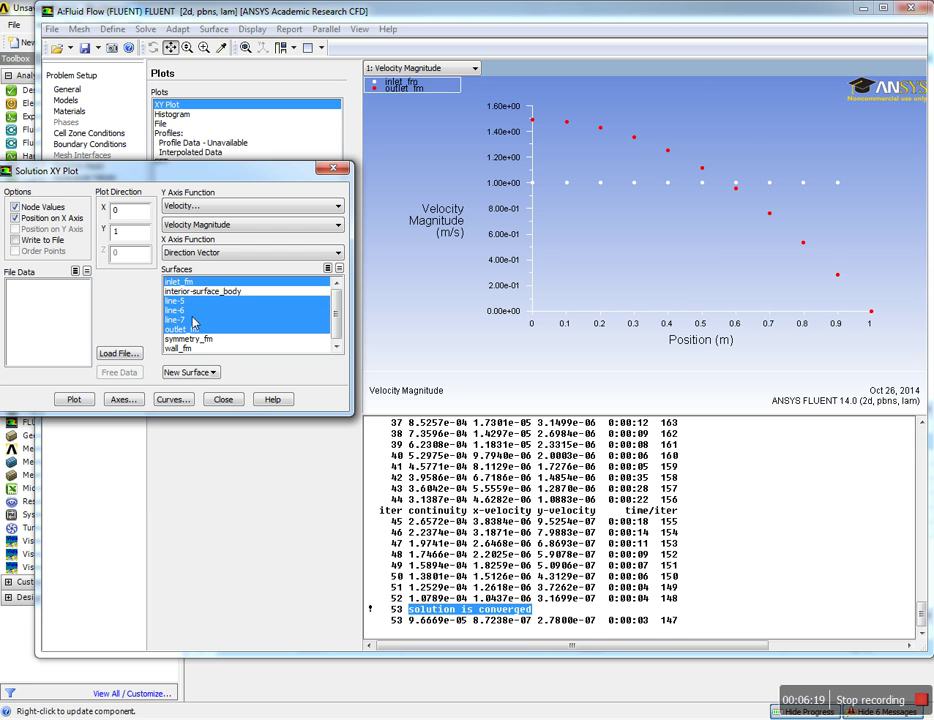
pyautogui.click(74, 399)
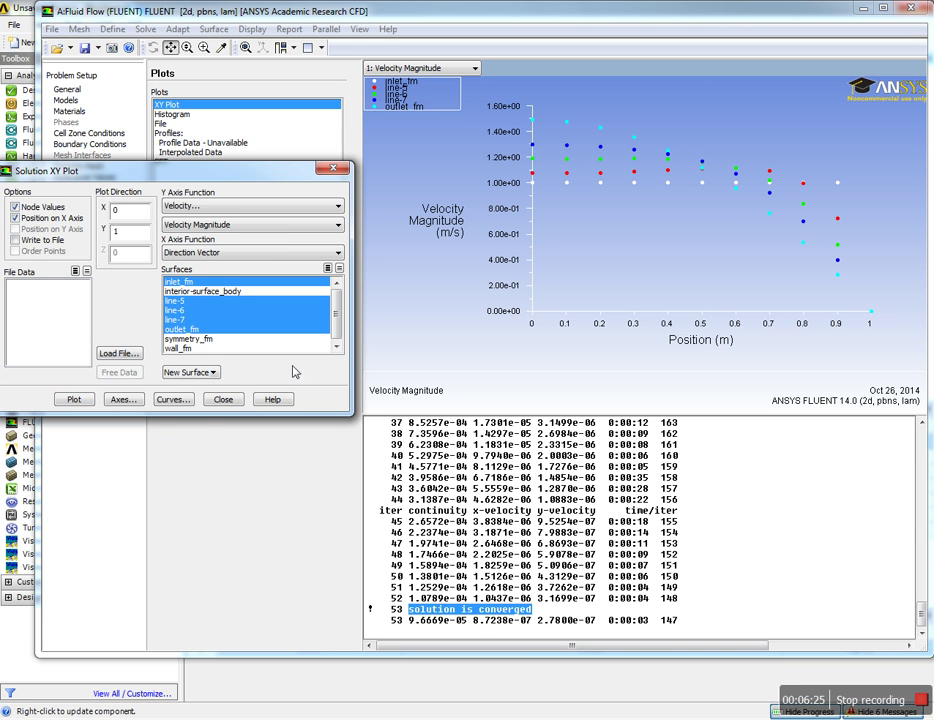
pyautogui.click(220, 399)
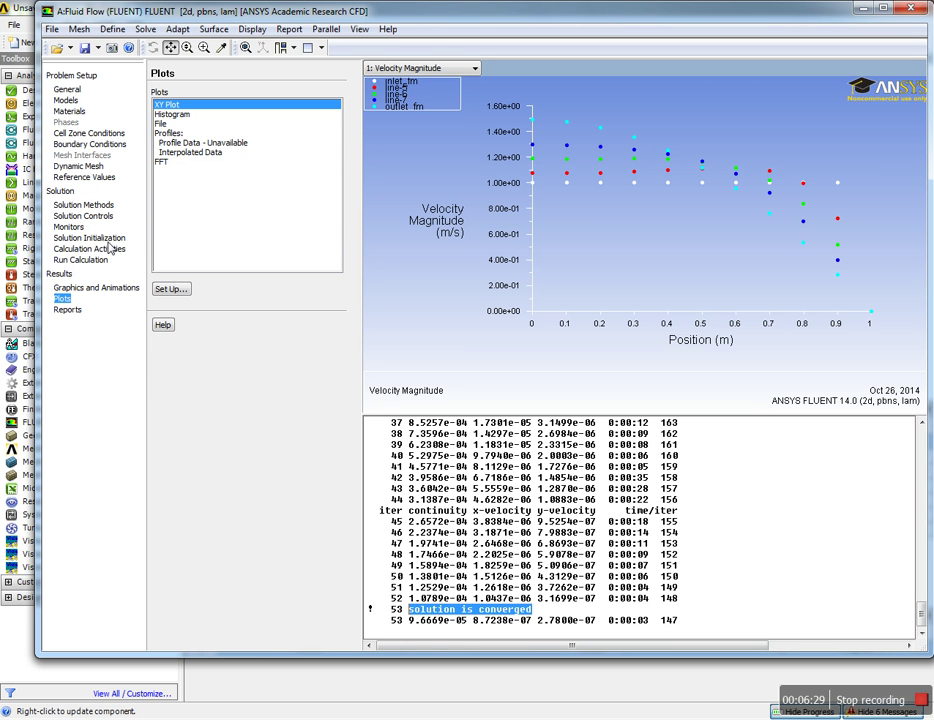